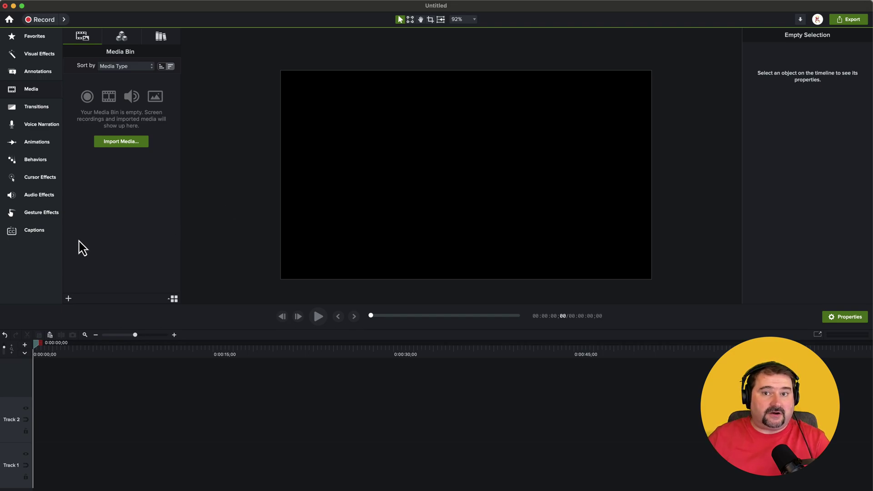
Step: Import the green-screen talking-head video into the media bin and add it to the timeline at the playhead
{"action": "left_click_drag", "start_coordinate": [3, 260], "coordinate": [109, 245]}
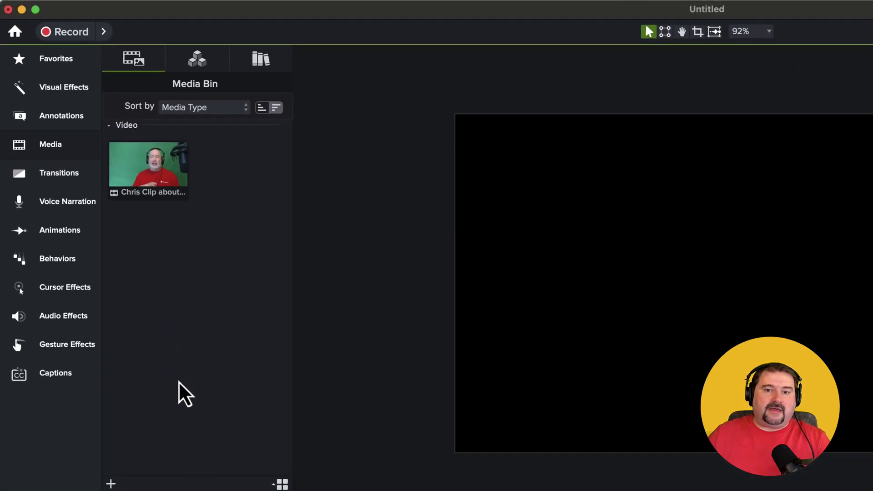
{"action": "right_click", "coordinate": [133, 154]}
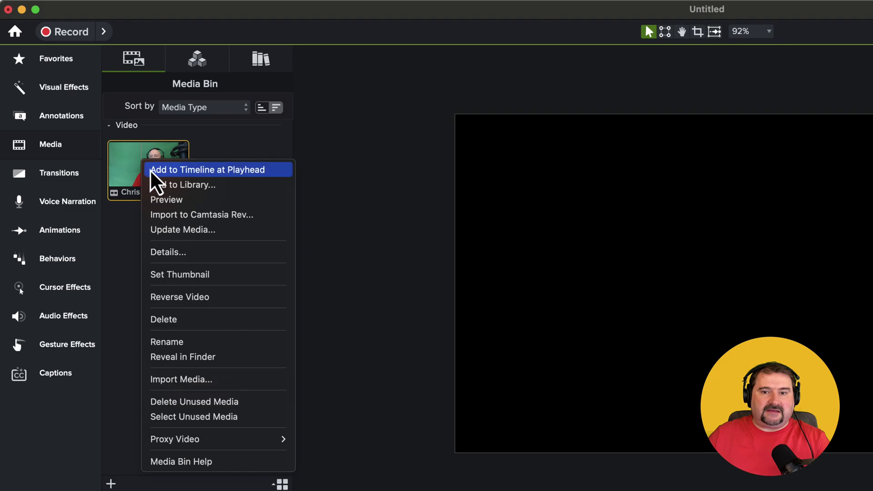
{"action": "left_click", "coordinate": [209, 171]}
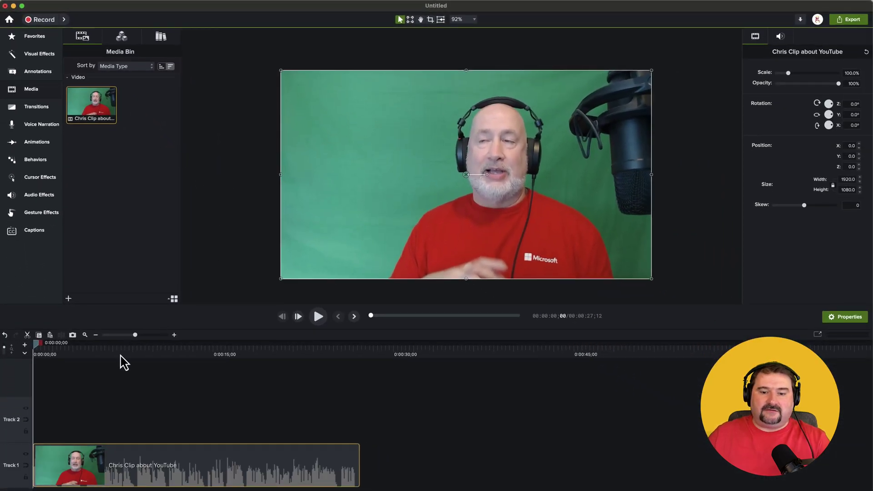
Step: Scrub through the opening seconds of the clip and play back a short section to review the footage
{"action": "left_click_drag", "start_coordinate": [36, 347], "coordinate": [85, 353]}
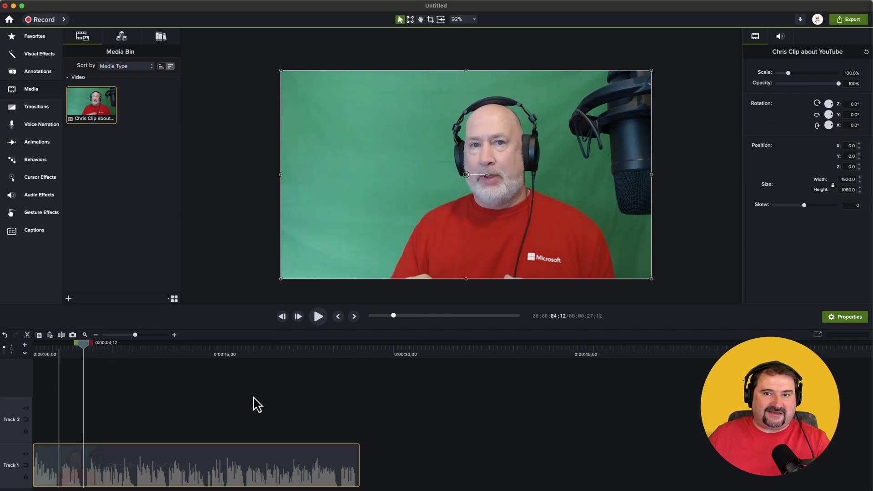
{"action": "left_click_drag", "start_coordinate": [84, 346], "coordinate": [88, 348]}
{"action": "left_click", "coordinate": [319, 317]}
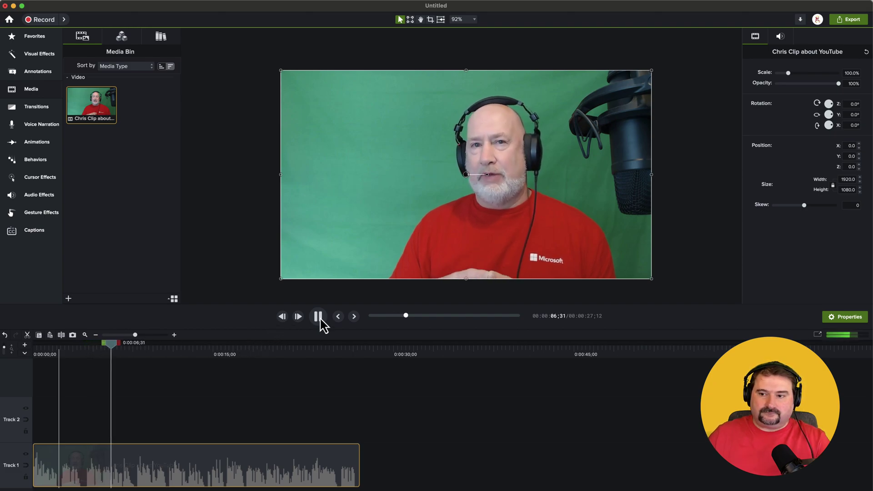
{"action": "left_click", "coordinate": [319, 319]}
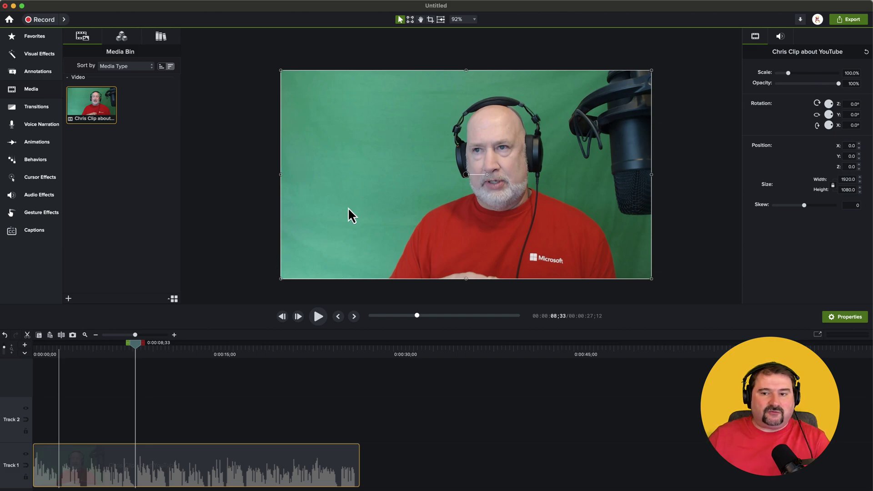
Step: Try shifting the clip across the horizontal canvas and delete it from the timeline
{"action": "left_click", "coordinate": [233, 172]}
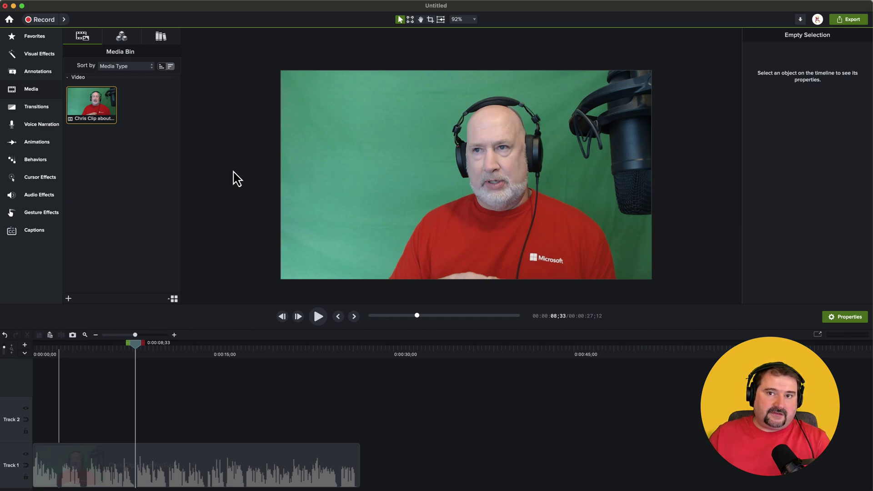
{"action": "left_click_drag", "start_coordinate": [343, 156], "coordinate": [476, 201]}
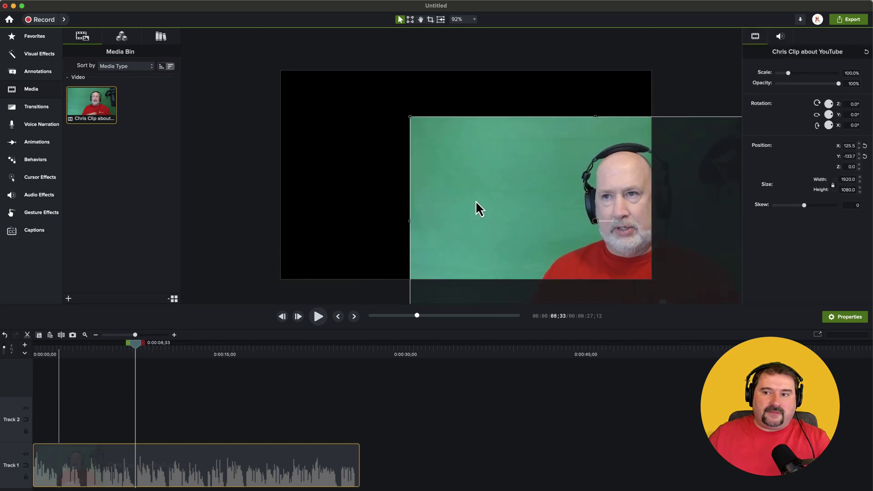
{"action": "key", "text": "Delete"}
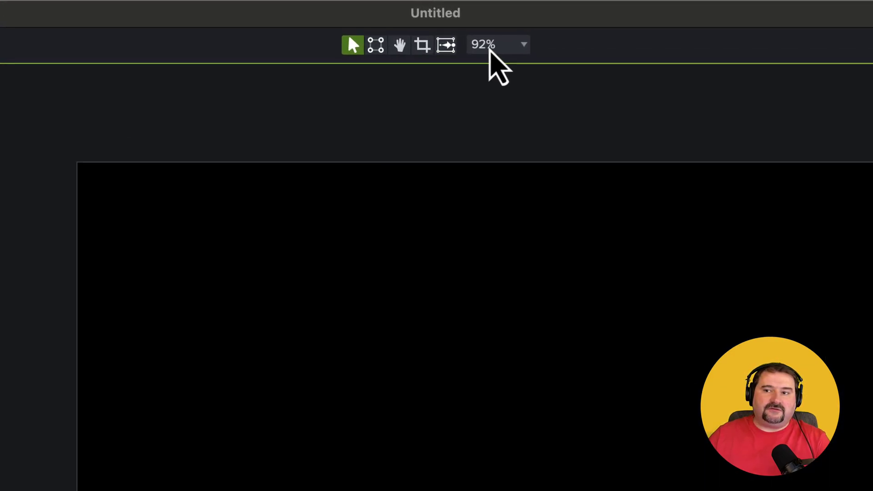
Step: Change the project dimensions to the vertical 9:16 FHD (1080x1920) preset and apply the project settings
{"action": "left_click", "coordinate": [459, 20]}
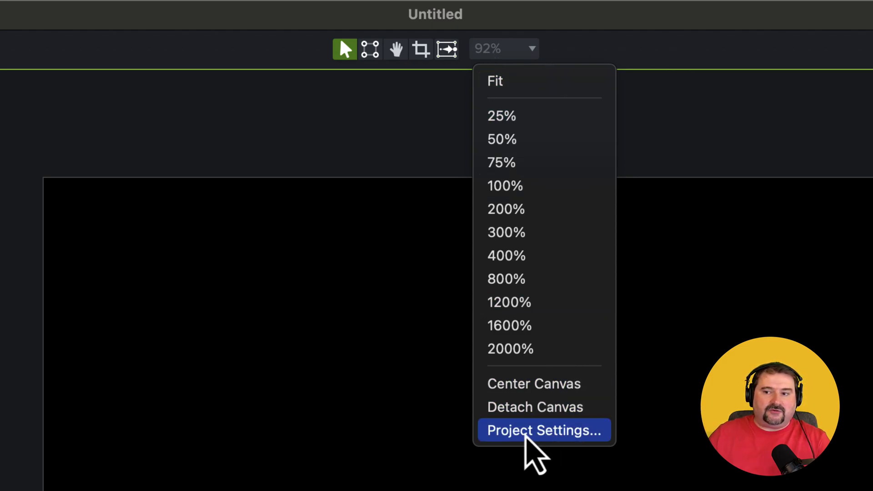
{"action": "left_click", "coordinate": [528, 432]}
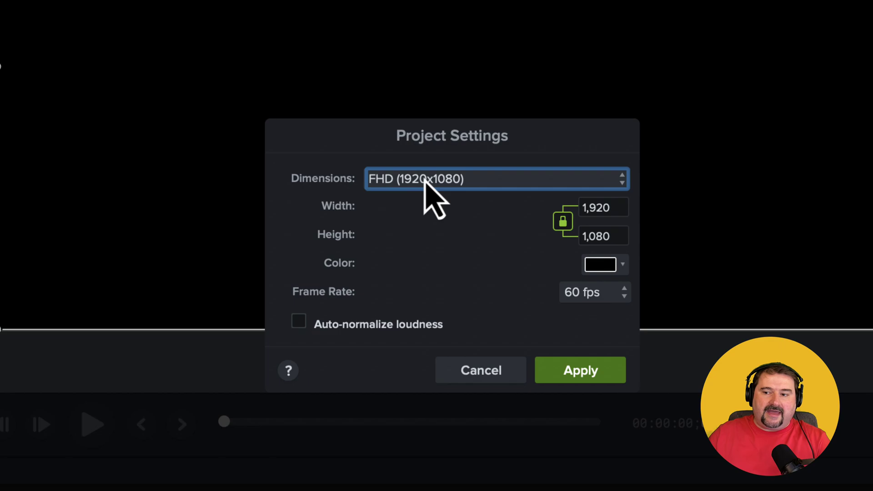
{"action": "left_click", "coordinate": [426, 182]}
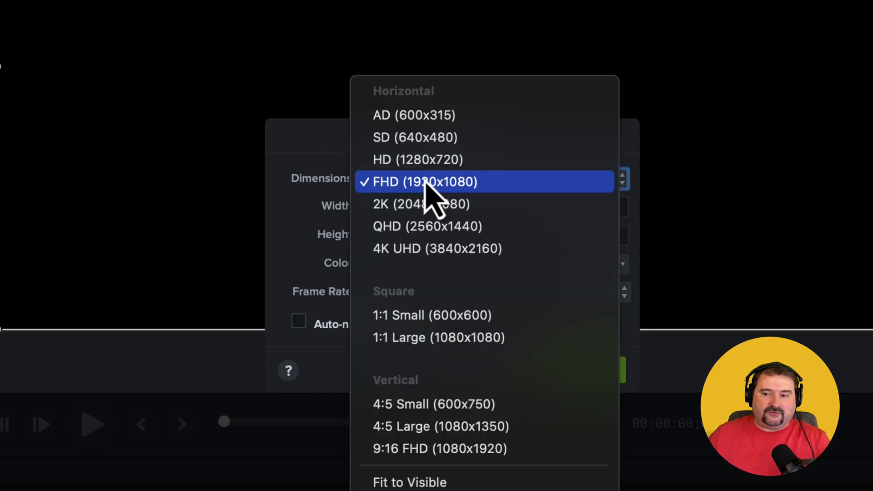
{"action": "left_click", "coordinate": [437, 248]}
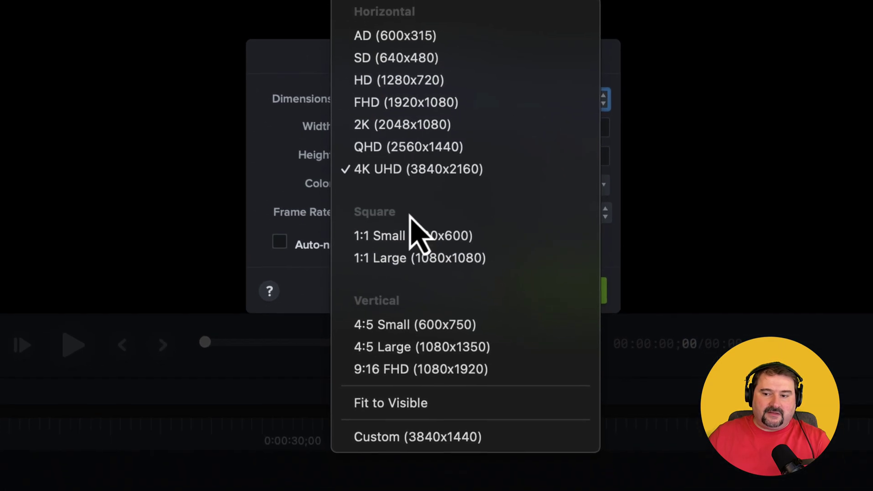
{"action": "left_click", "coordinate": [436, 405]}
{"action": "left_click", "coordinate": [440, 449]}
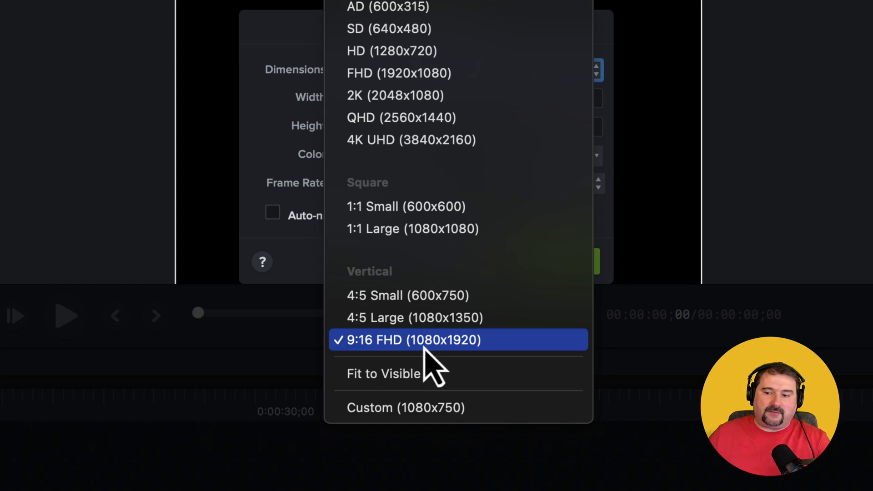
{"action": "left_click", "coordinate": [414, 348]}
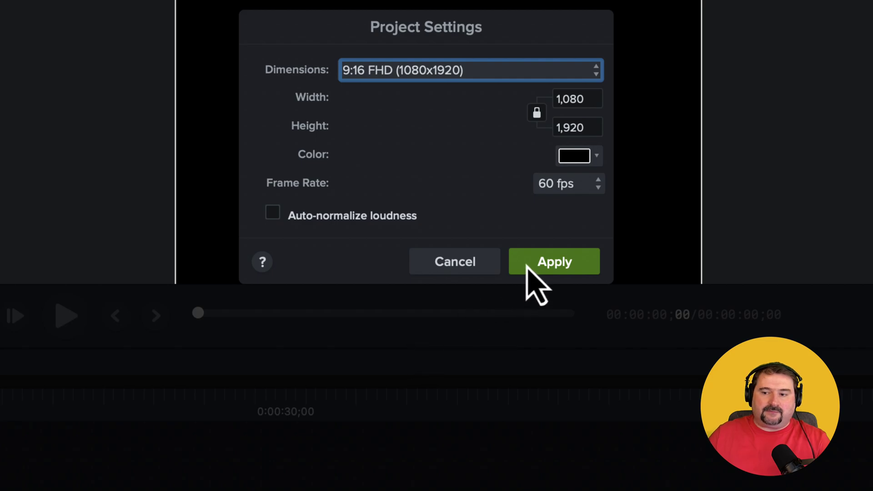
{"action": "left_click", "coordinate": [528, 267]}
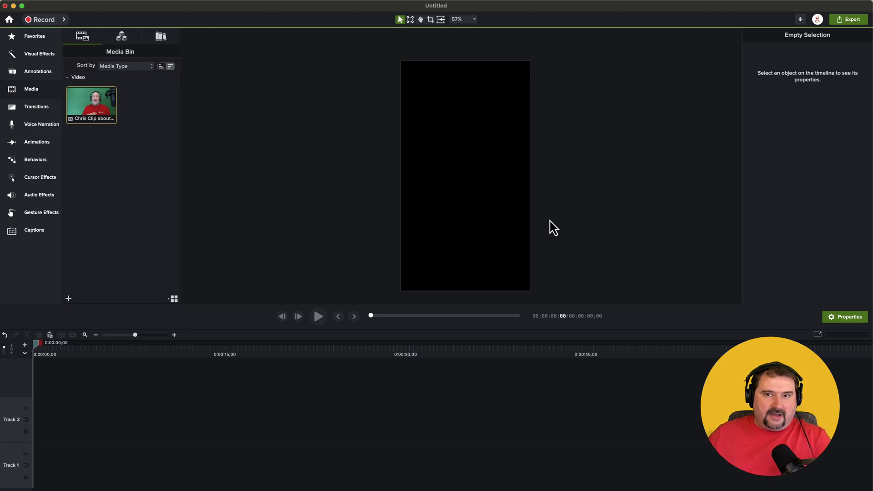
Step: Place the clip on the vertical canvas, scaled to 177.8% to fill the height, with the speaker centred in the frame
{"action": "left_click_drag", "start_coordinate": [91, 101], "coordinate": [476, 197]}
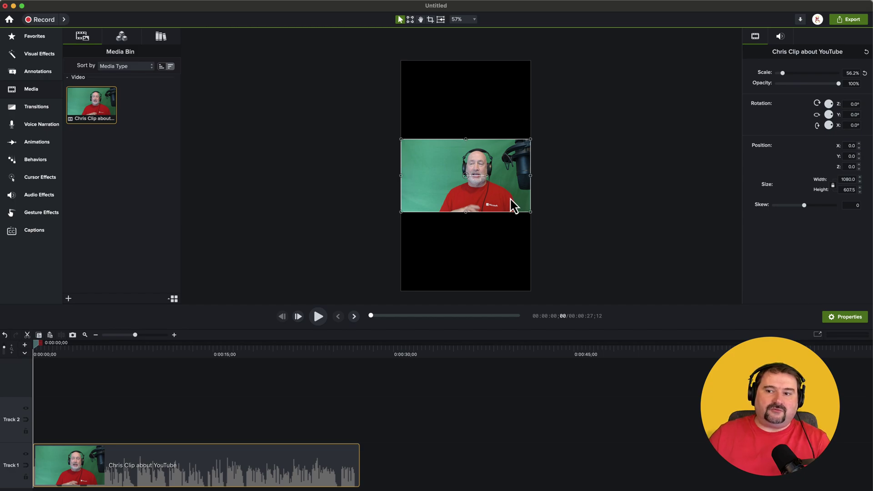
{"action": "left_click_drag", "start_coordinate": [505, 207], "coordinate": [479, 296]}
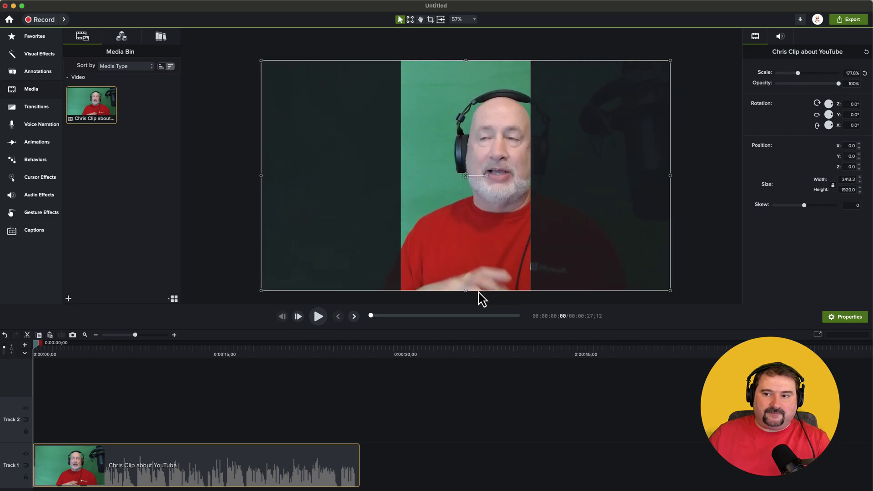
{"action": "left_click_drag", "start_coordinate": [36, 346], "coordinate": [90, 346]}
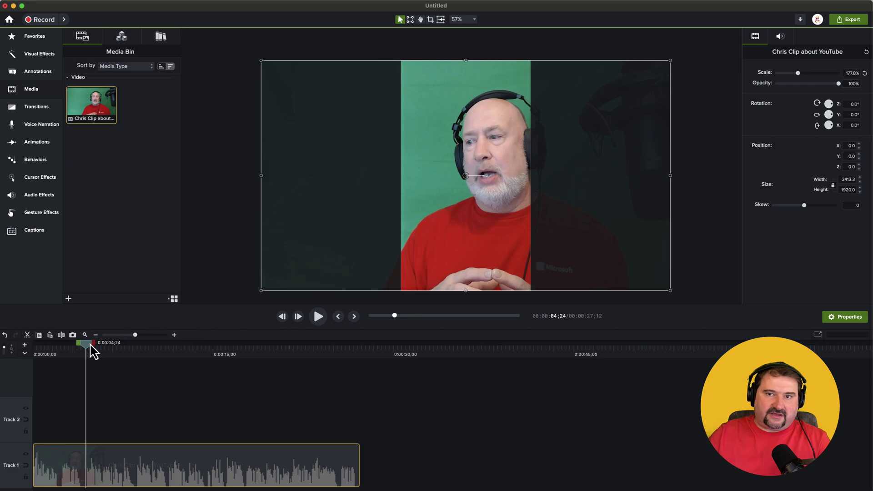
{"action": "left_click_drag", "start_coordinate": [495, 225], "coordinate": [469, 226]}
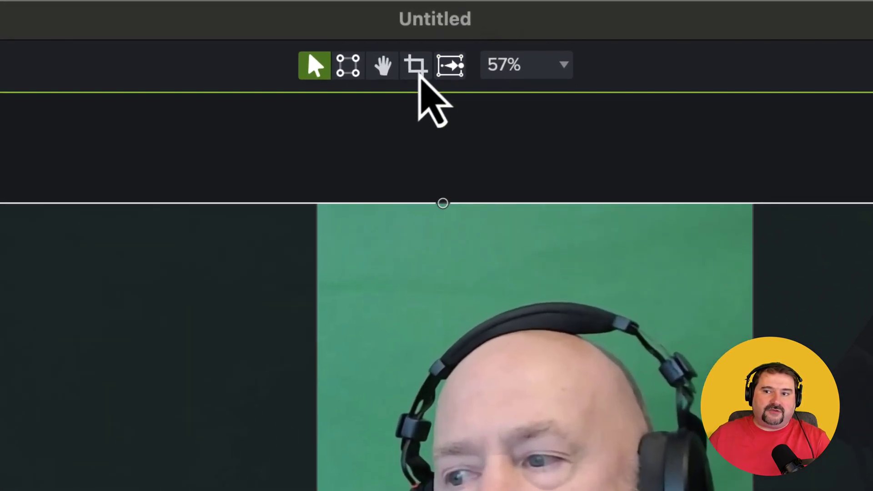
Step: Crop both sides of the clip to the edges of the vertical canvas and play back a short section
{"action": "key", "text": "alt"}
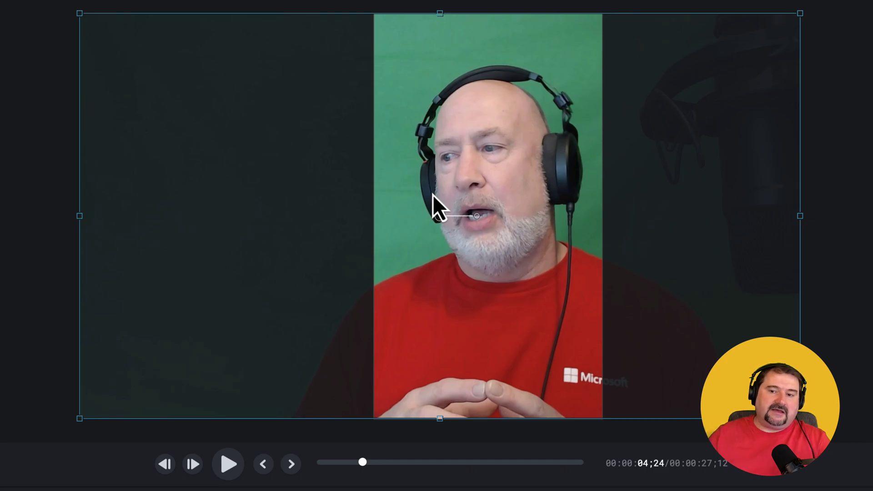
{"action": "left_click_drag", "start_coordinate": [80, 220], "coordinate": [371, 243]}
{"action": "left_click_drag", "start_coordinate": [802, 219], "coordinate": [605, 228]}
{"action": "left_click", "coordinate": [732, 255]}
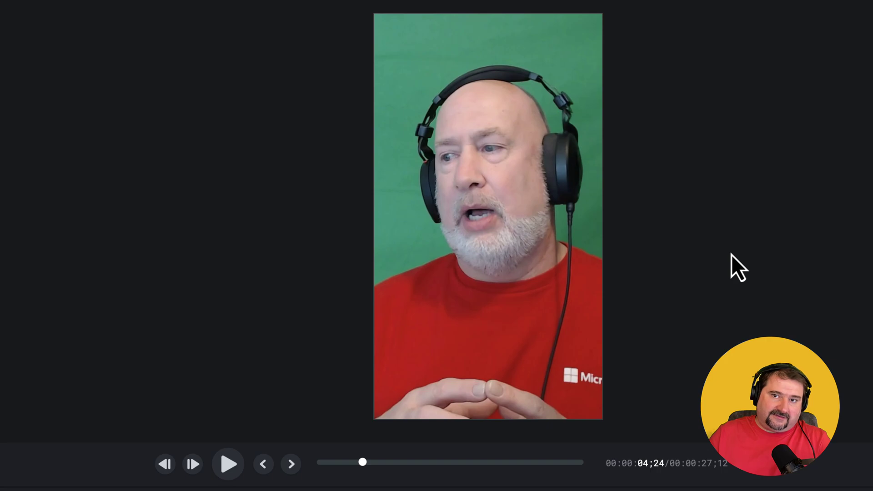
{"action": "left_click", "coordinate": [229, 465]}
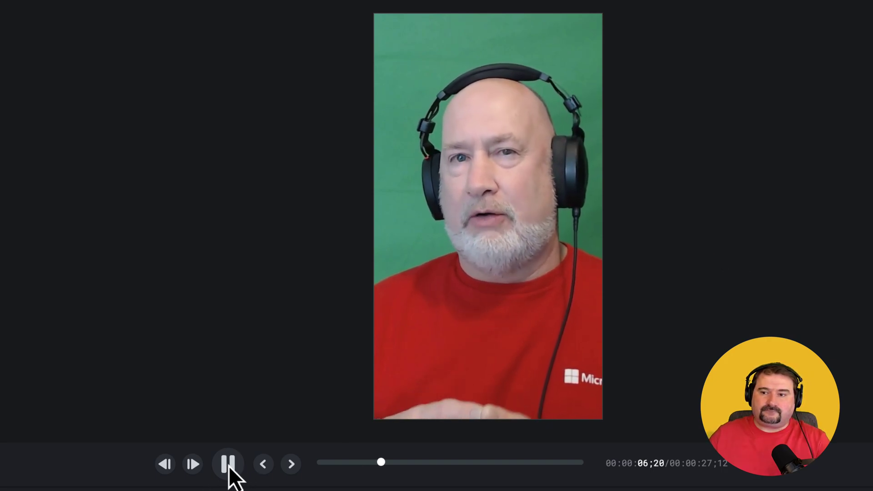
{"action": "left_click", "coordinate": [228, 465]}
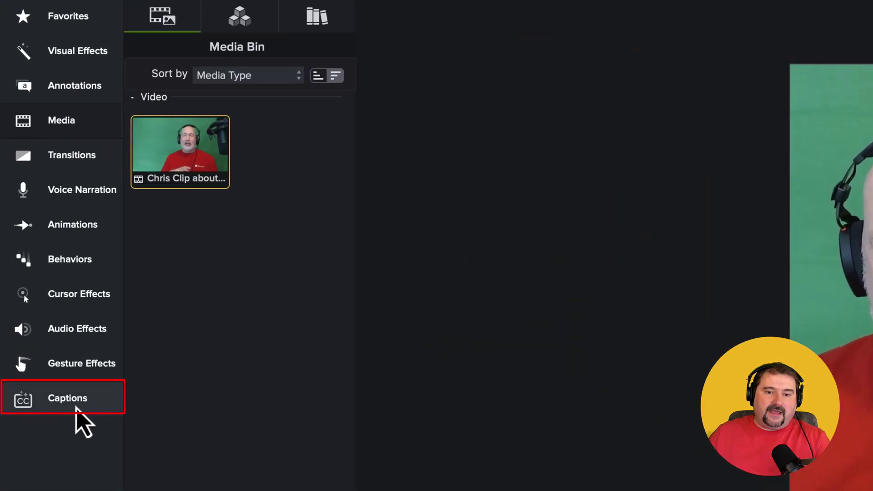
Step: Add the Noto Sans Word Box dynamic caption style to Track 2 from the timeline start and raise the caption onto the speaker's chest
{"action": "left_click", "coordinate": [69, 398]}
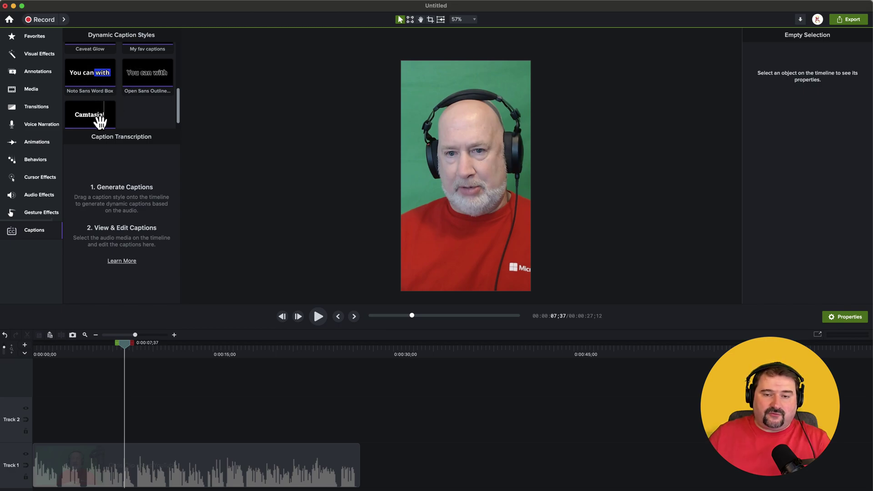
{"action": "left_click_drag", "start_coordinate": [98, 79], "coordinate": [35, 451]}
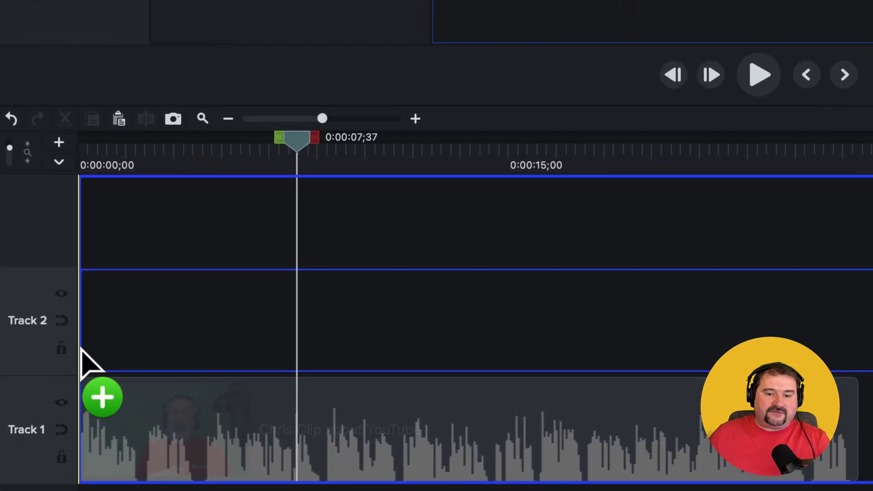
{"action": "left_click_drag", "start_coordinate": [81, 353], "coordinate": [82, 359]}
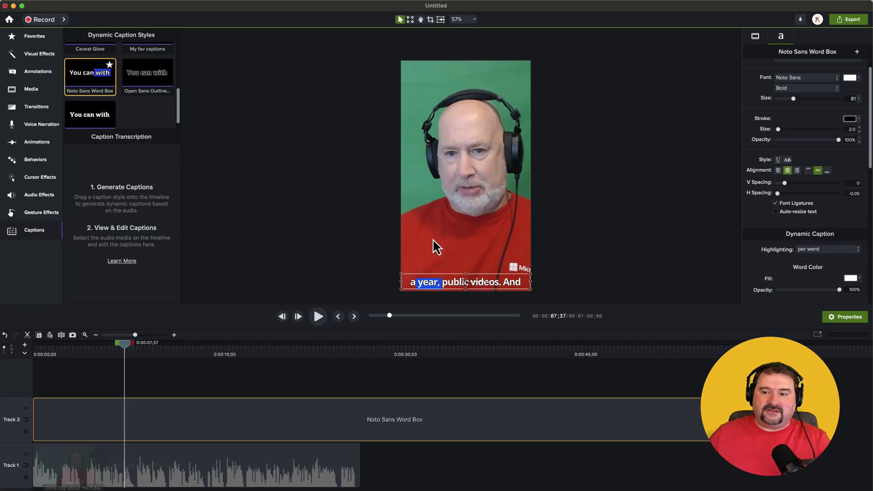
{"action": "left_click_drag", "start_coordinate": [452, 286], "coordinate": [452, 240]}
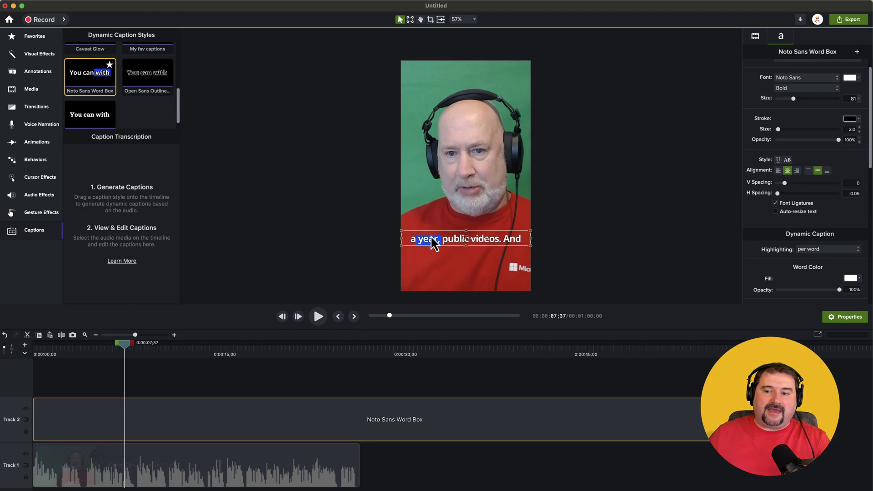
Step: Play back a section with the caption enlarged in view to check its word-by-word highlighting
{"action": "scroll", "coordinate": [439, 254], "scroll_direction": "up", "scroll_amount": 5}
{"action": "scroll", "coordinate": [437, 252], "scroll_direction": "up", "scroll_amount": 1}
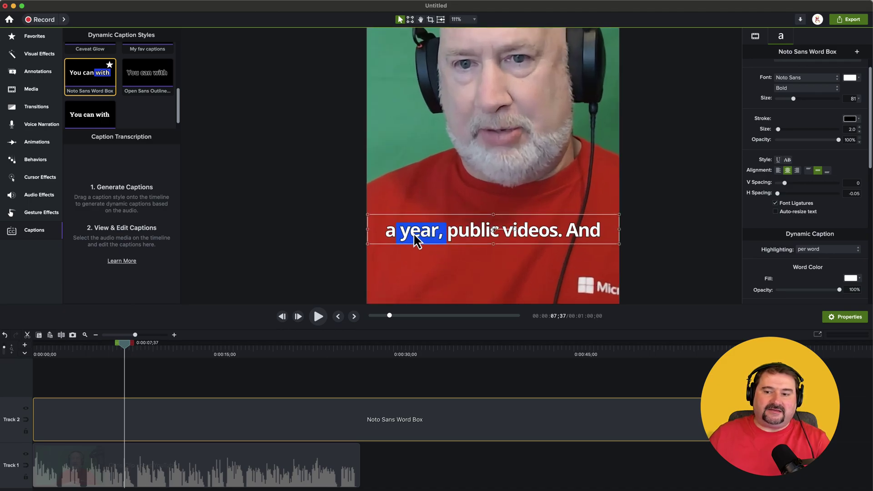
{"action": "left_click", "coordinate": [319, 318]}
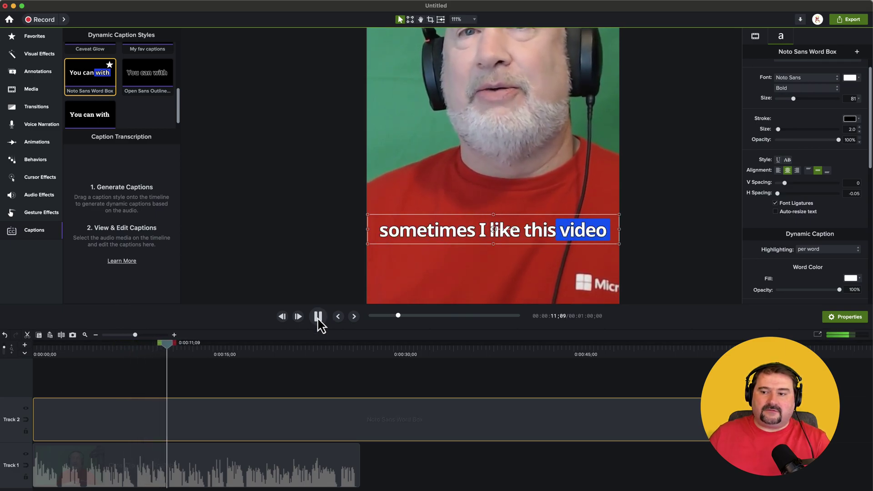
{"action": "left_click", "coordinate": [319, 317]}
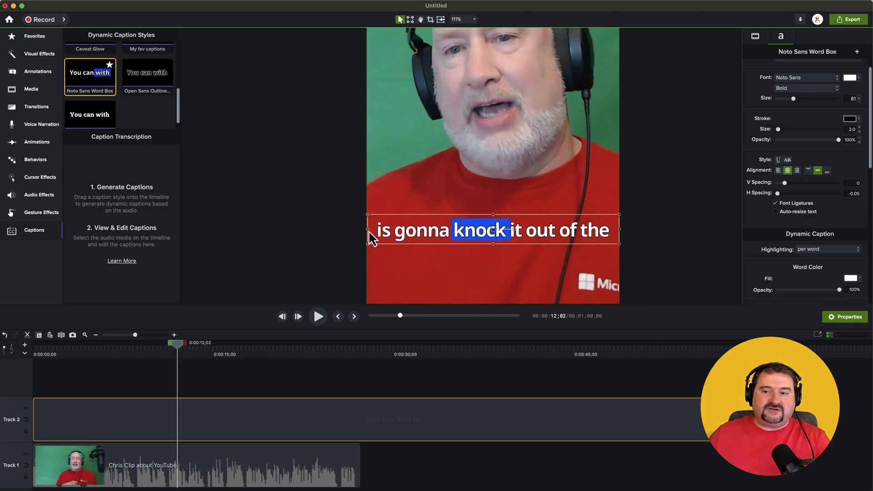
Step: Resize the caption box to be narrower and two lines tall, centred horizontally over the speaker's shirt
{"action": "left_click_drag", "start_coordinate": [369, 232], "coordinate": [399, 234]}
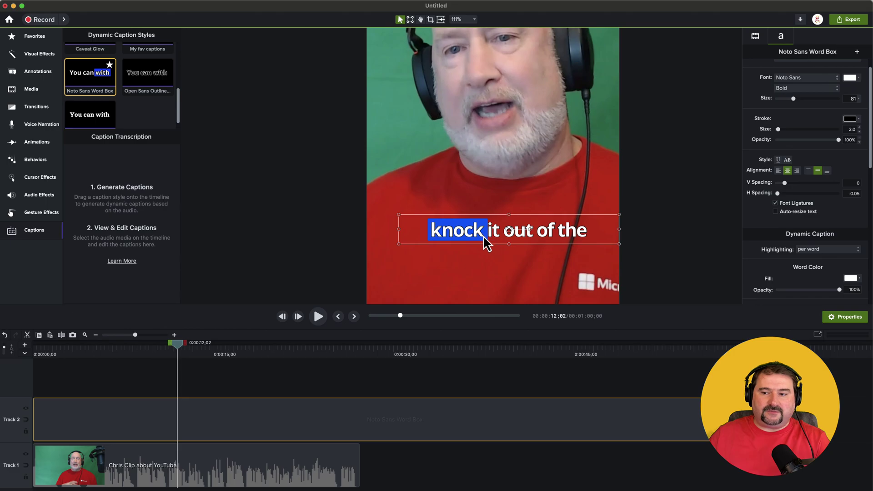
{"action": "left_click_drag", "start_coordinate": [484, 236], "coordinate": [471, 227]}
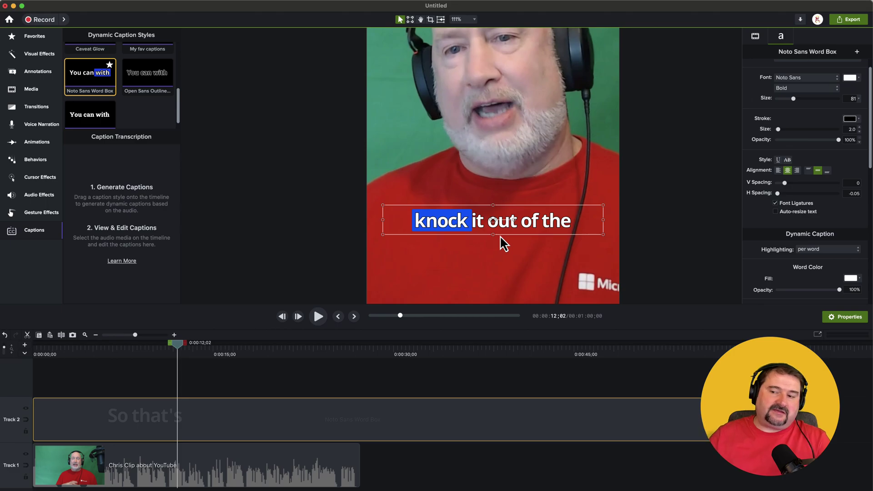
{"action": "left_click_drag", "start_coordinate": [494, 235], "coordinate": [488, 271]}
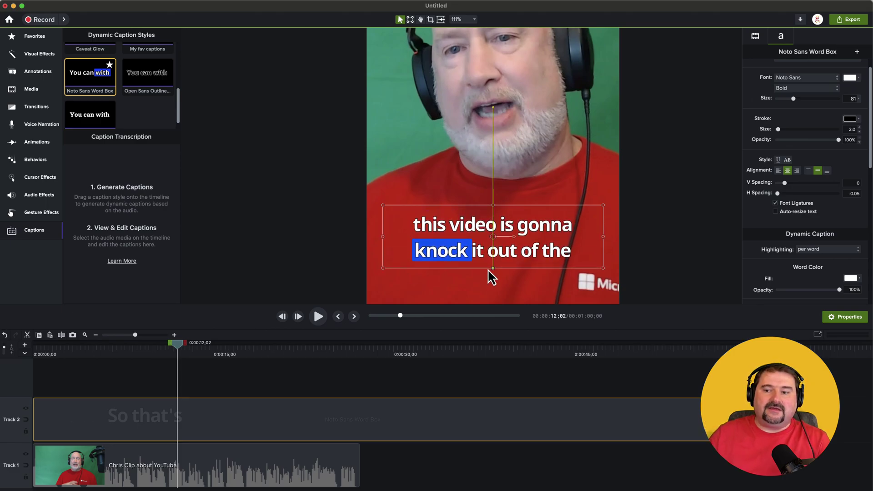
{"action": "mouse_move", "coordinate": [493, 205]}
{"action": "left_mouse_down"}
{"action": "mouse_move", "coordinate": [496, 100]}
{"action": "mouse_move", "coordinate": [489, 220]}
{"action": "left_mouse_up"}
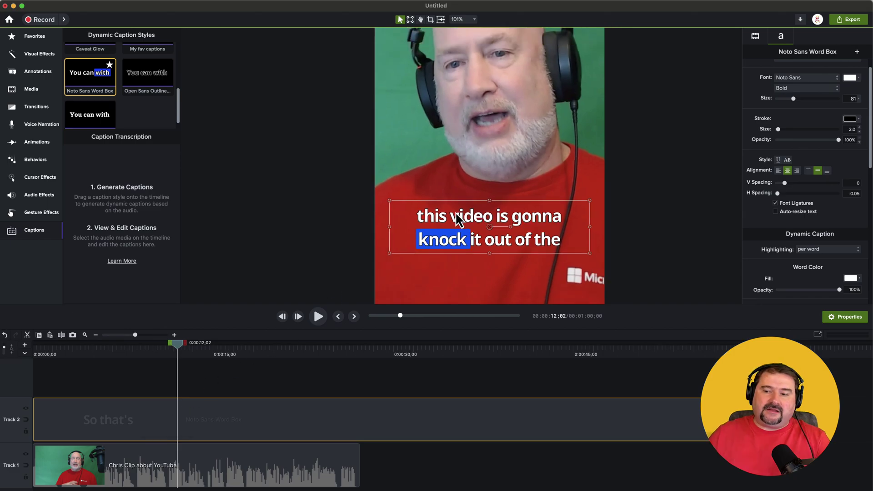
Step: Shorten the caption on Track 2 so that it ends together with the video clip on Track 1
{"action": "scroll", "coordinate": [451, 225], "scroll_direction": "down", "scroll_amount": 5}
{"action": "left_click", "coordinate": [445, 234]}
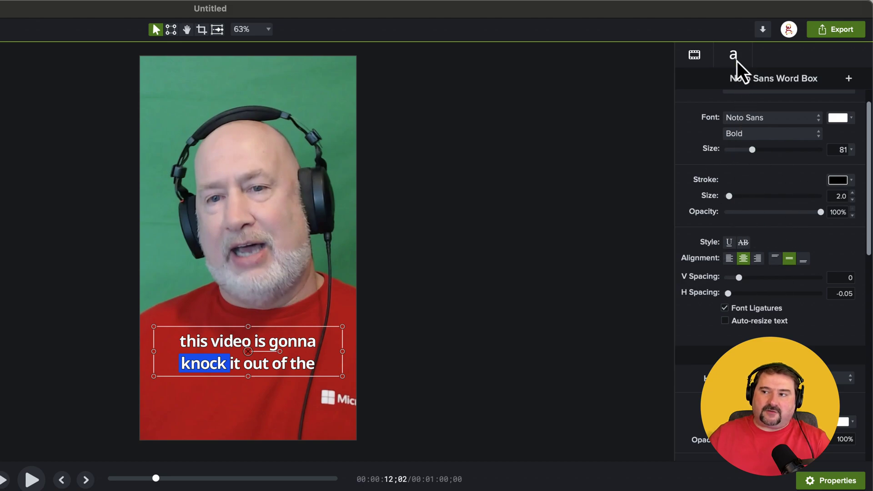
{"action": "scroll", "coordinate": [732, 72], "scroll_direction": "up", "scroll_amount": 2}
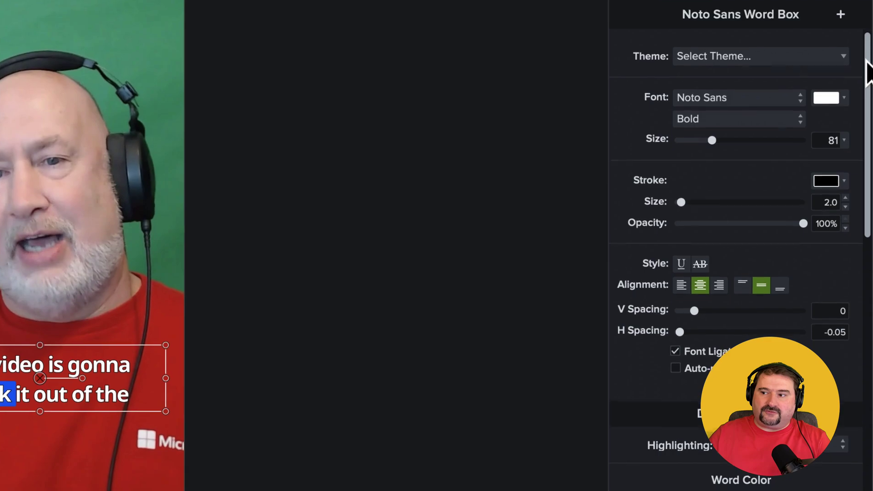
{"action": "scroll", "coordinate": [870, 143], "scroll_direction": "down", "scroll_amount": 2}
{"action": "mouse_move", "coordinate": [869, 100]}
{"action": "left_mouse_down"}
{"action": "mouse_move", "coordinate": [858, 152]}
{"action": "mouse_move", "coordinate": [862, 223]}
{"action": "left_mouse_up"}
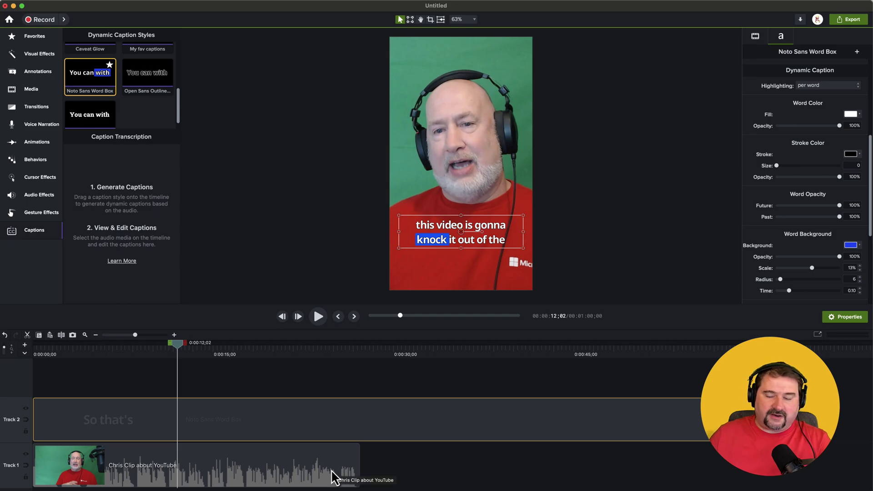
{"action": "left_click_drag", "start_coordinate": [755, 425], "coordinate": [359, 427]}
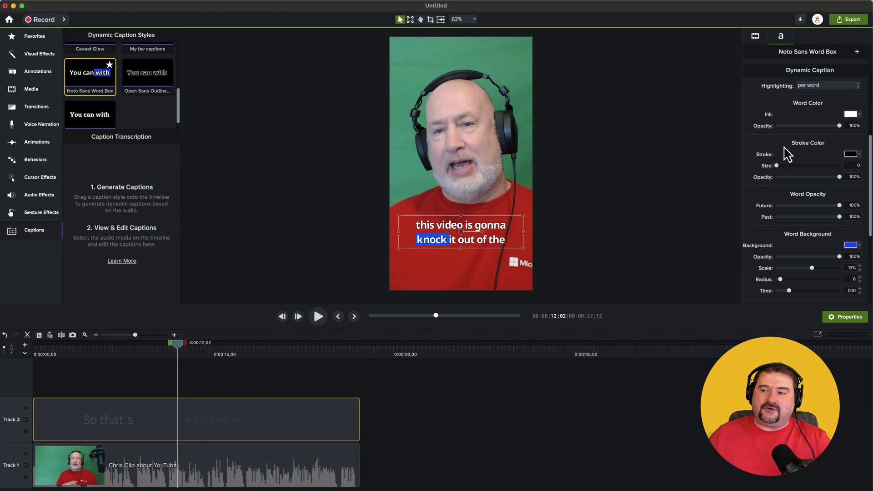
Step: Change the caption's word background colour to the saved orange #E8A200 and play back a short section
{"action": "scroll", "coordinate": [416, 282], "scroll_direction": "up", "scroll_amount": 3}
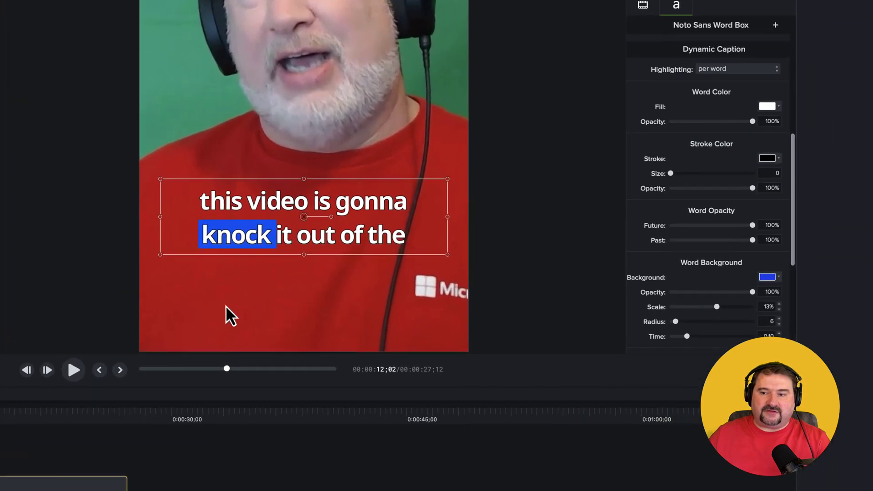
{"action": "left_click_drag", "start_coordinate": [225, 305], "coordinate": [388, 292]}
{"action": "scroll", "coordinate": [569, 200], "scroll_direction": "up", "scroll_amount": 1}
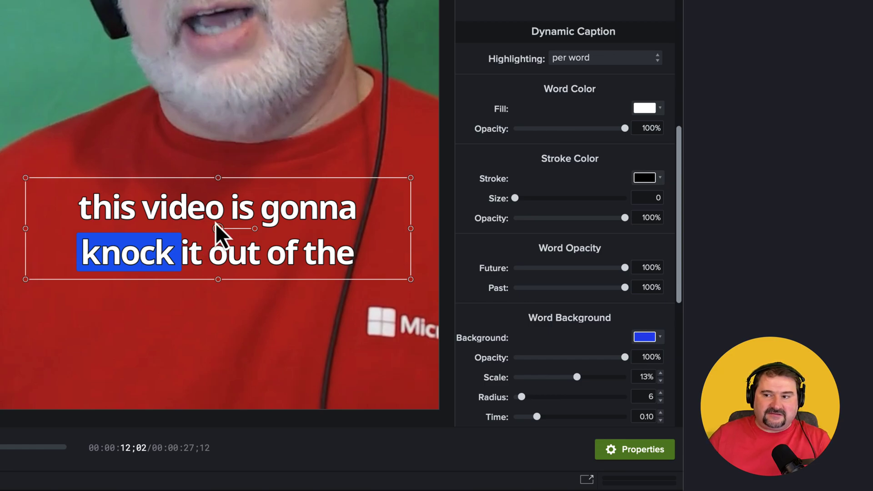
{"action": "left_click_drag", "start_coordinate": [238, 214], "coordinate": [244, 302]}
{"action": "left_click", "coordinate": [244, 302]}
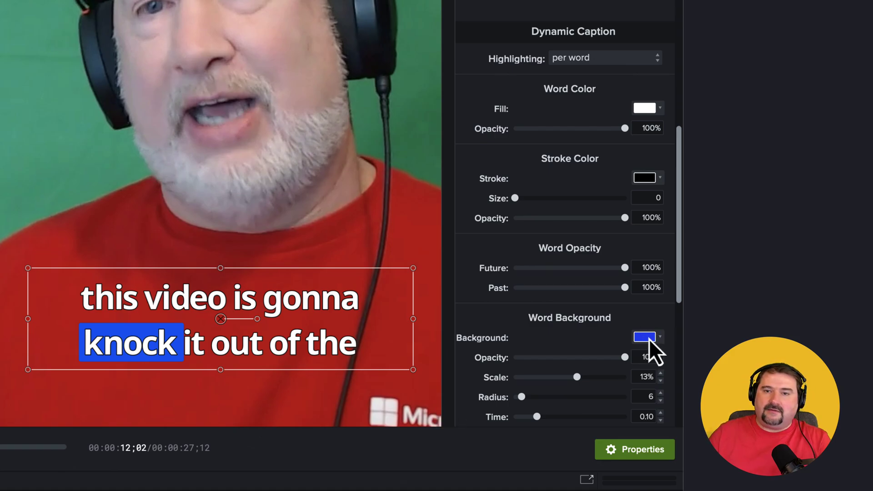
{"action": "scroll", "coordinate": [648, 339], "scroll_direction": "down", "scroll_amount": 3}
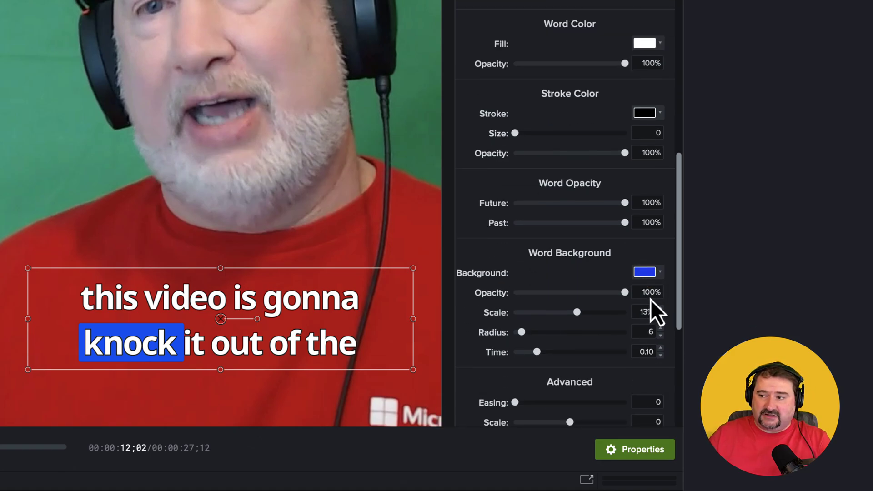
{"action": "left_click", "coordinate": [655, 275]}
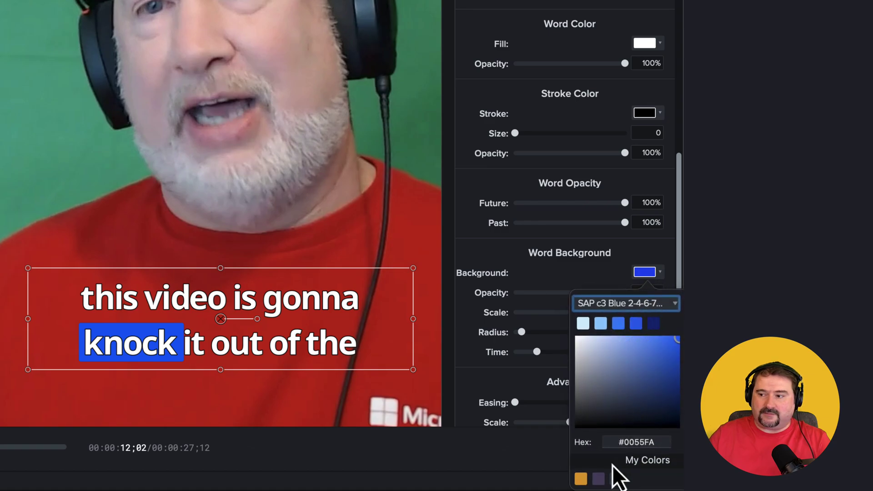
{"action": "left_click", "coordinate": [581, 479]}
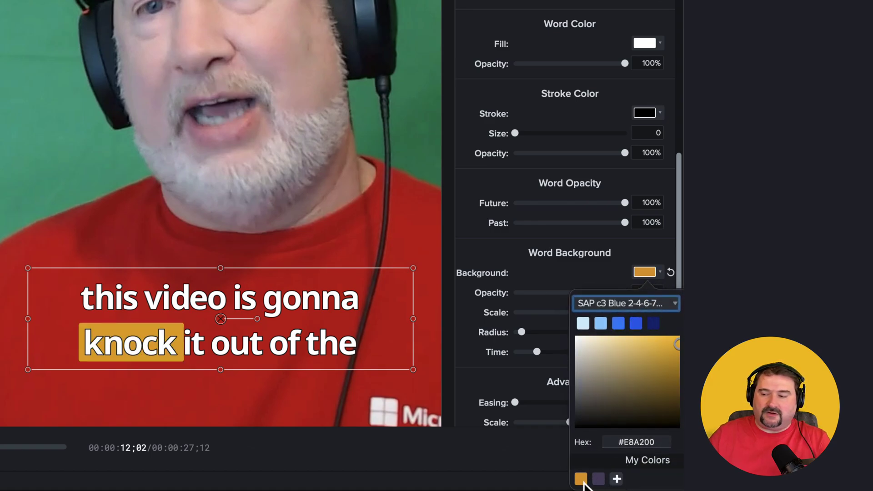
{"action": "left_click", "coordinate": [490, 381]}
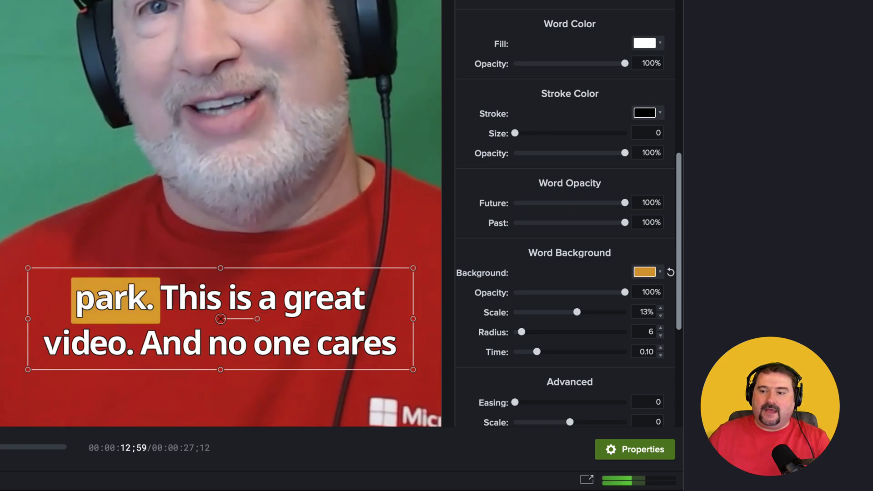
Step: Set the highlighted word's fill to orange #E8A200 and its word background to black #000000
{"action": "scroll", "coordinate": [542, 127], "scroll_direction": "up", "scroll_amount": 2}
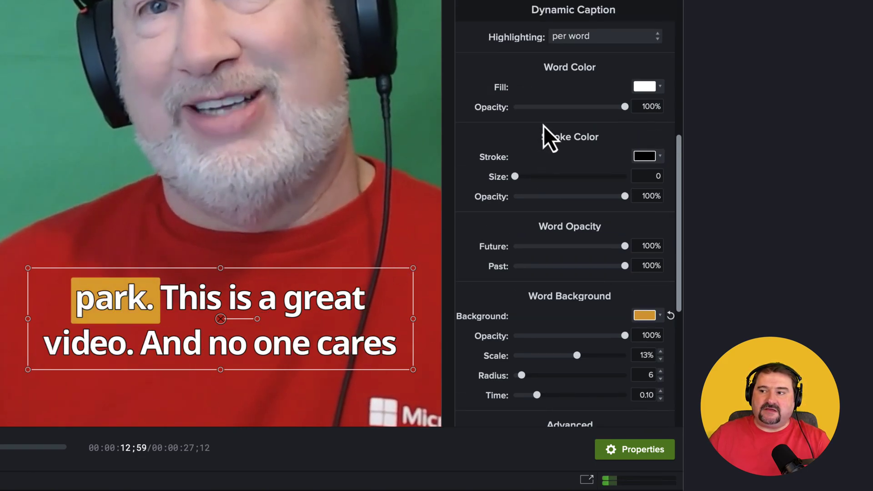
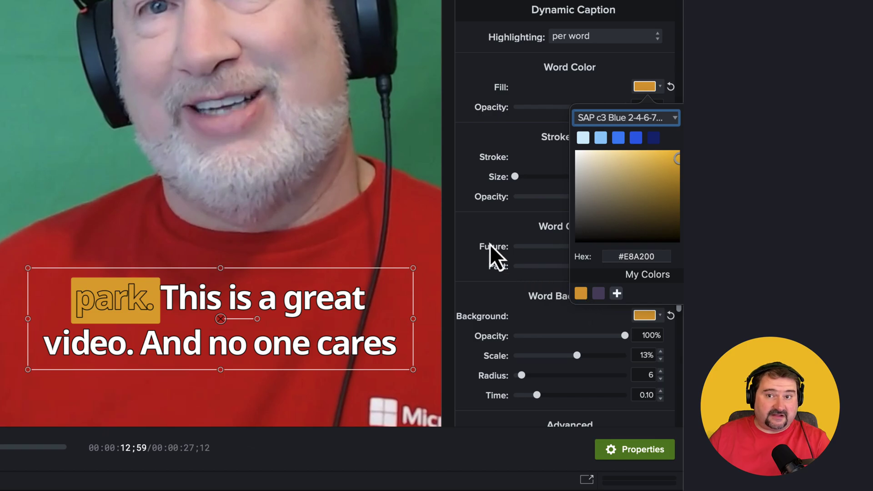
{"action": "left_click", "coordinate": [507, 141]}
{"action": "left_click", "coordinate": [654, 318]}
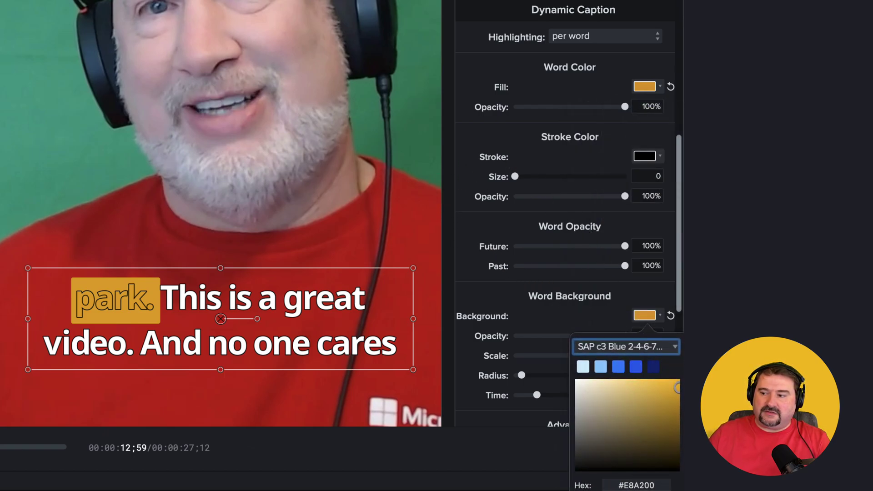
{"action": "left_click_drag", "start_coordinate": [682, 428], "coordinate": [682, 450]}
{"action": "mouse_move", "coordinate": [678, 385]}
{"action": "left_mouse_down"}
{"action": "mouse_move", "coordinate": [569, 387]}
{"action": "mouse_move", "coordinate": [678, 469]}
{"action": "left_mouse_up"}
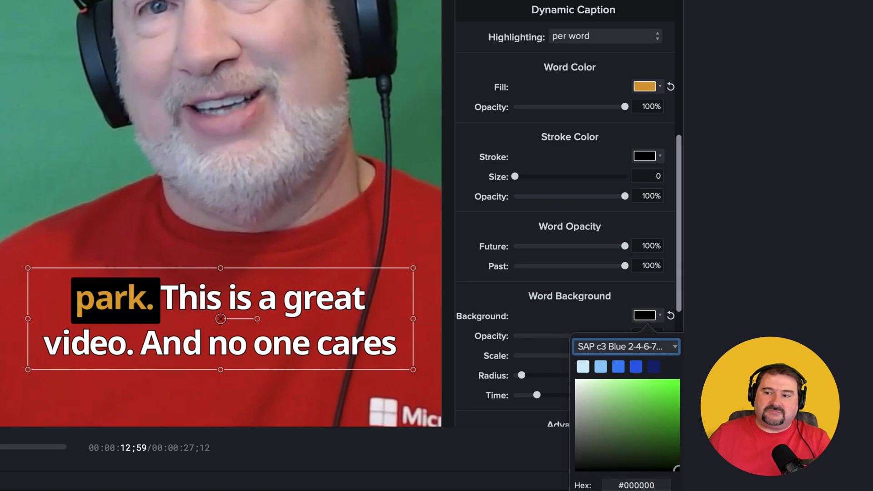
{"action": "left_click", "coordinate": [499, 457]}
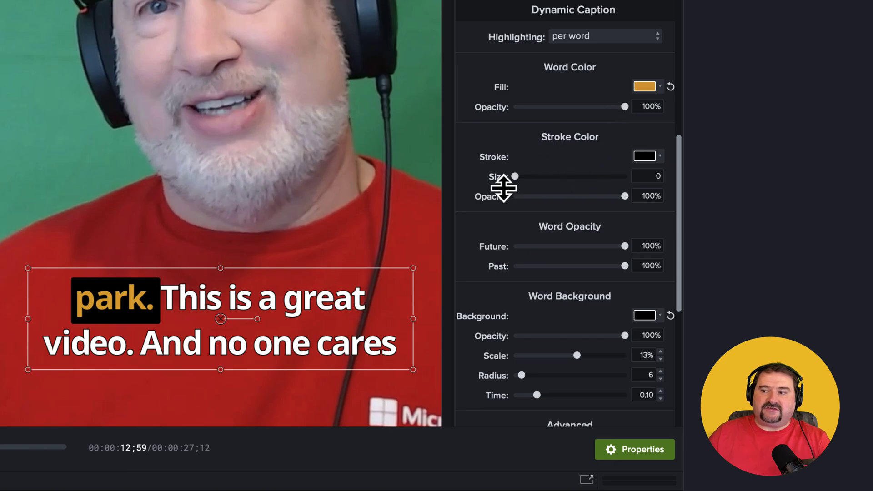
Step: Give the highlighted word a white #FFFFFF stroke with a size of 2.3
{"action": "mouse_move", "coordinate": [513, 178]}
{"action": "left_mouse_down"}
{"action": "mouse_move", "coordinate": [577, 175]}
{"action": "mouse_move", "coordinate": [529, 176]}
{"action": "mouse_move", "coordinate": [547, 176]}
{"action": "left_mouse_up"}
{"action": "left_click", "coordinate": [649, 158]}
{"action": "left_click_drag", "start_coordinate": [632, 234], "coordinate": [565, 217]}
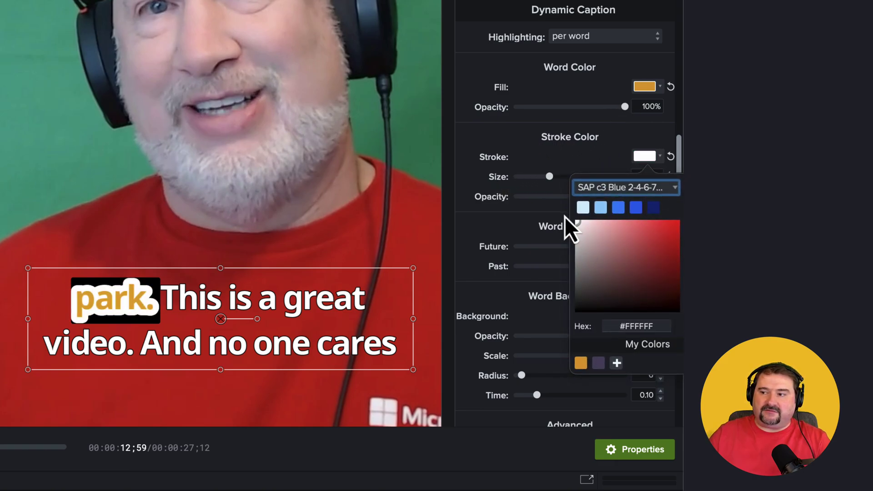
{"action": "left_click", "coordinate": [503, 211]}
{"action": "left_click_drag", "start_coordinate": [550, 177], "coordinate": [522, 179]}
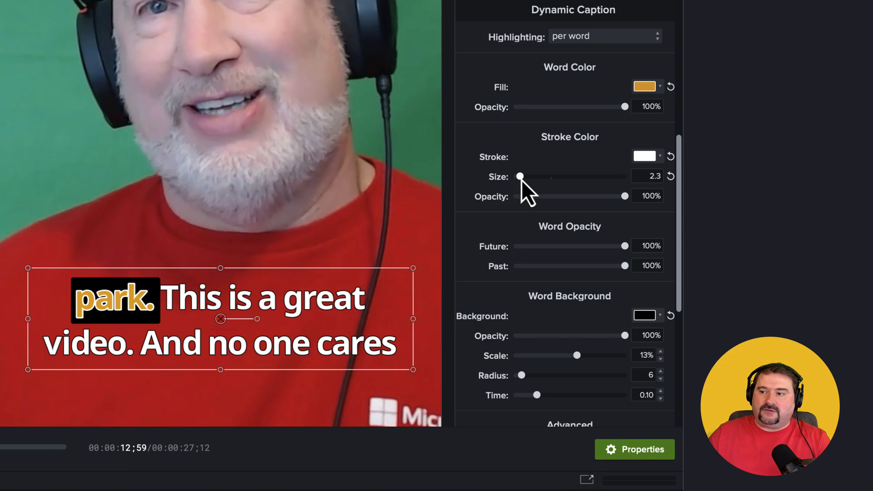
Step: Lower both the future and past word opacity to 0% and play back the captions one word at a time
{"action": "scroll", "coordinate": [542, 268], "scroll_direction": "down", "scroll_amount": 2}
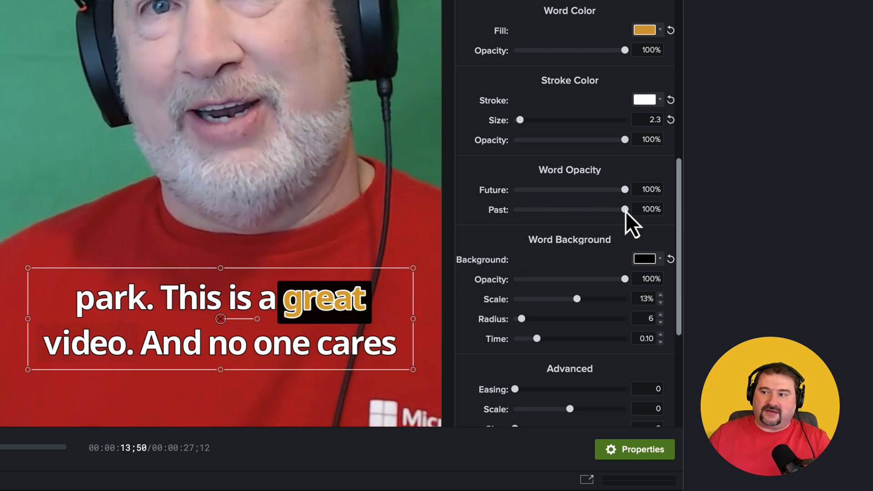
{"action": "left_click_drag", "start_coordinate": [626, 210], "coordinate": [553, 221]}
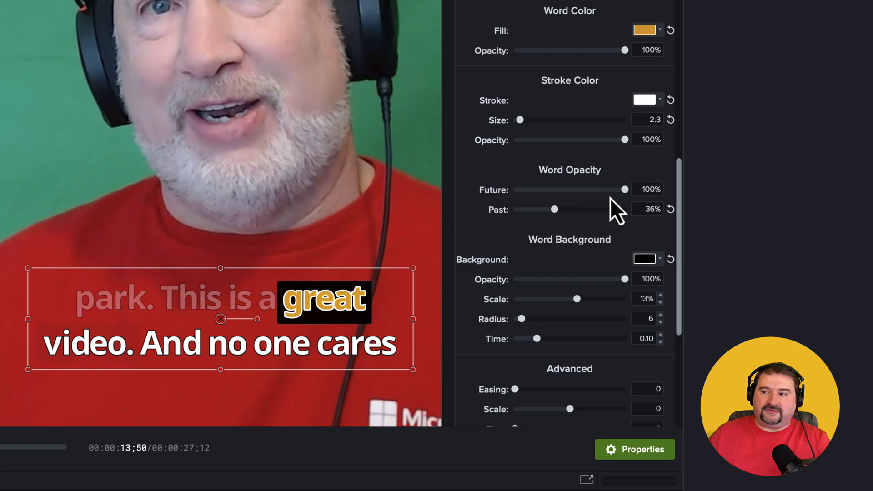
{"action": "left_click_drag", "start_coordinate": [628, 194], "coordinate": [522, 198]}
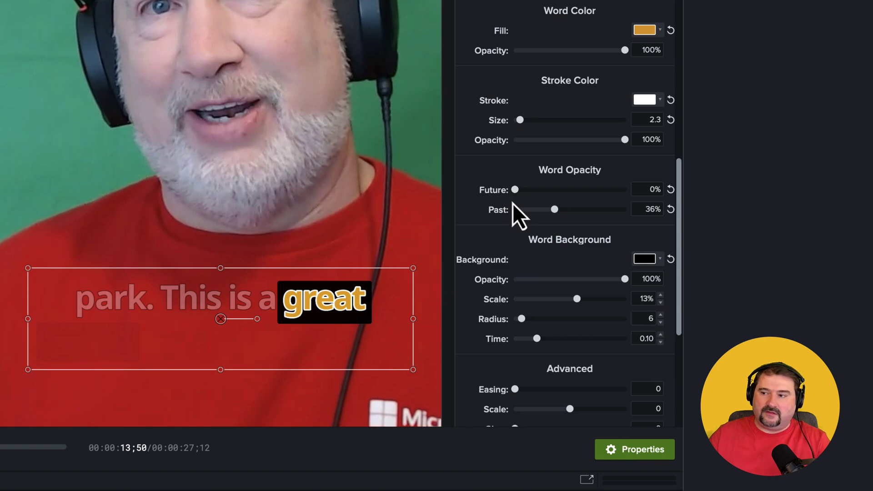
{"action": "left_click_drag", "start_coordinate": [555, 209], "coordinate": [506, 212]}
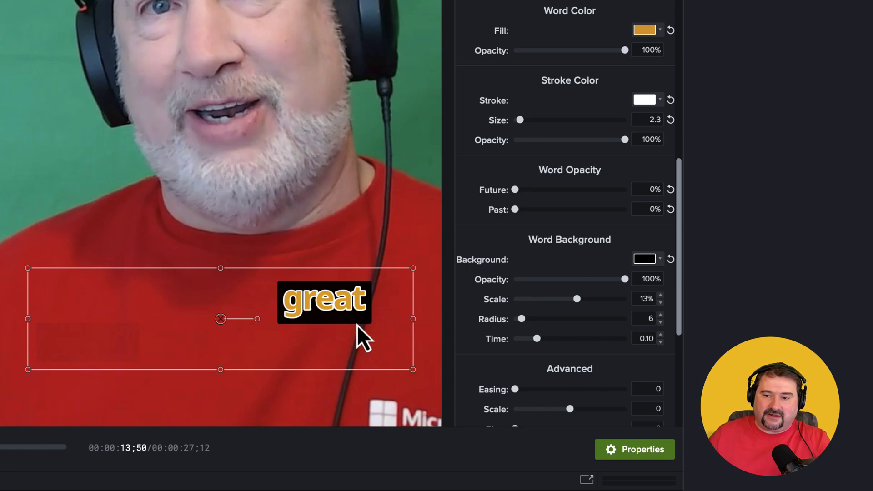
{"action": "key", "text": "space"}
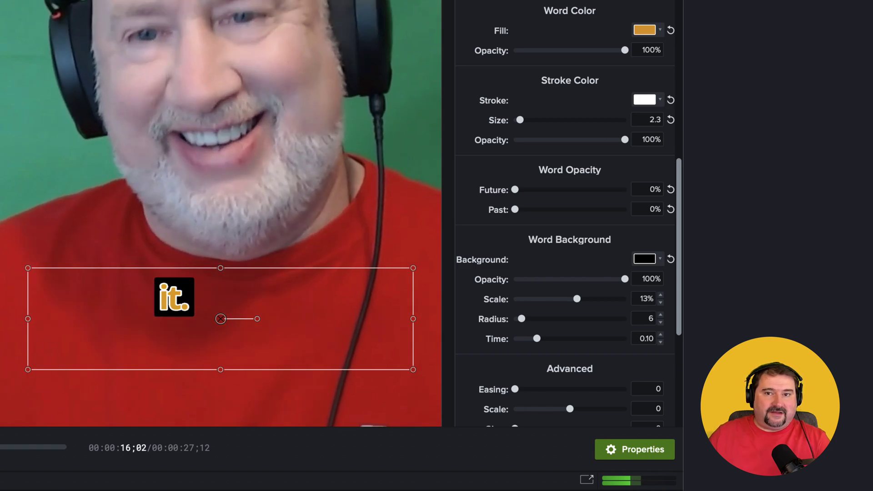
Step: Set the future word opacity to 69% and the past word opacity to 100%
{"action": "left_click_drag", "start_coordinate": [516, 190], "coordinate": [590, 190]}
{"action": "left_click_drag", "start_coordinate": [527, 209], "coordinate": [626, 209]}
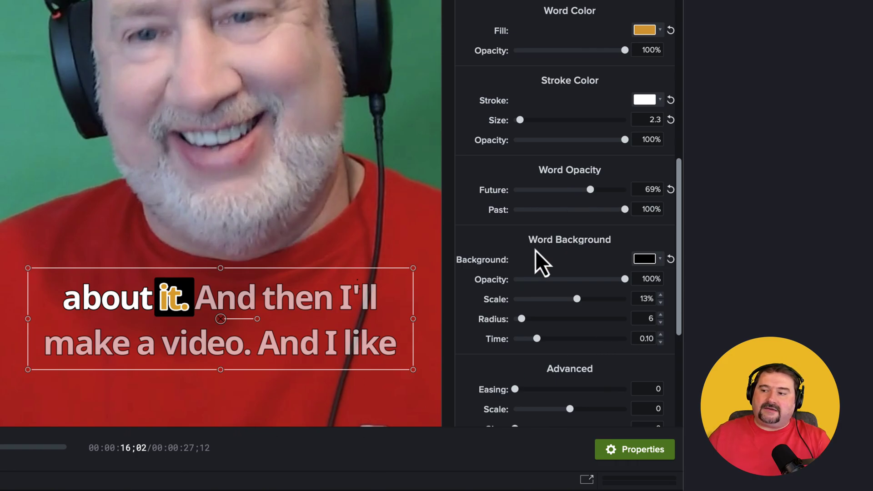
Step: Keep the word background black #000000 and set its scale to 19% and corner radius to 20
{"action": "scroll", "coordinate": [534, 252], "scroll_direction": "down", "scroll_amount": 3}
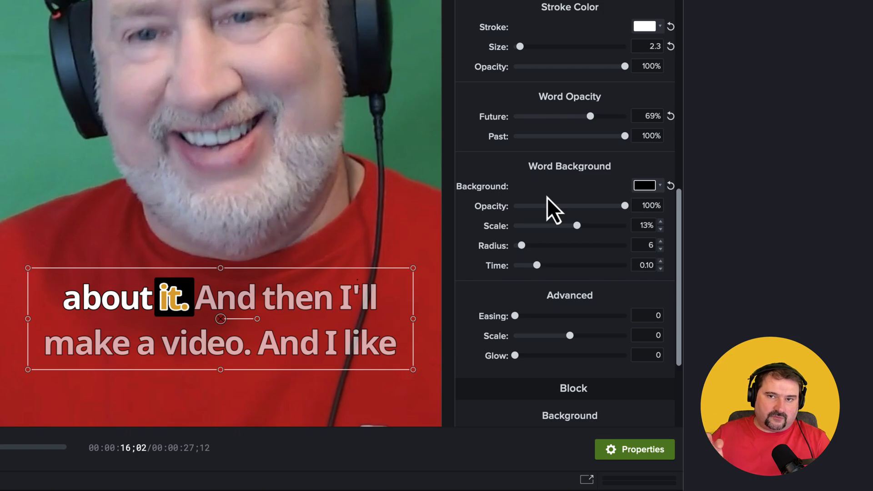
{"action": "left_click", "coordinate": [653, 188]}
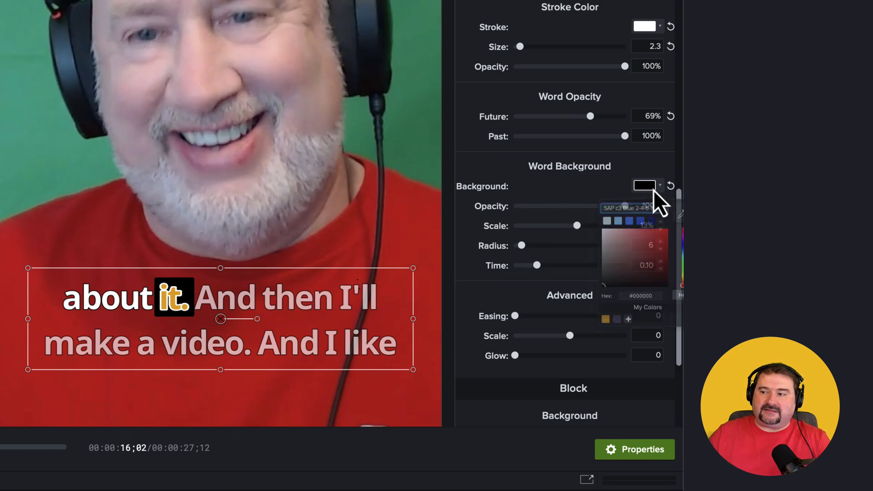
{"action": "left_click", "coordinate": [615, 237]}
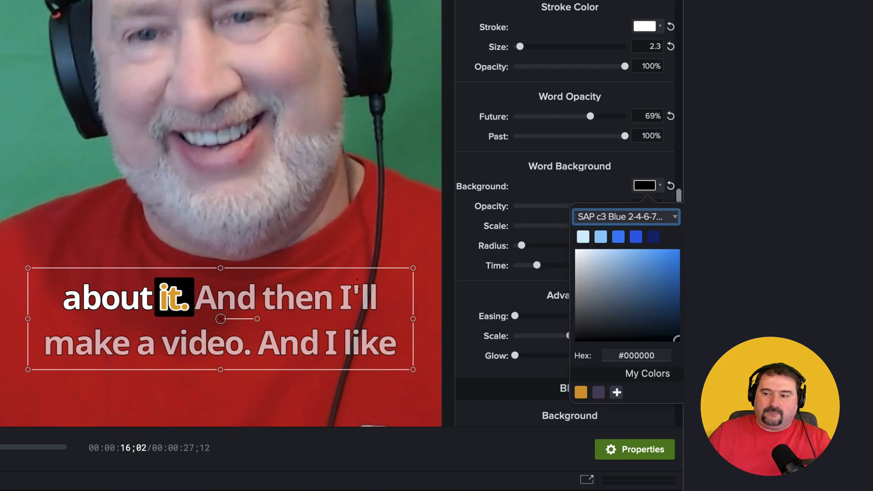
{"action": "scroll", "coordinate": [509, 355], "scroll_direction": "down", "scroll_amount": 3}
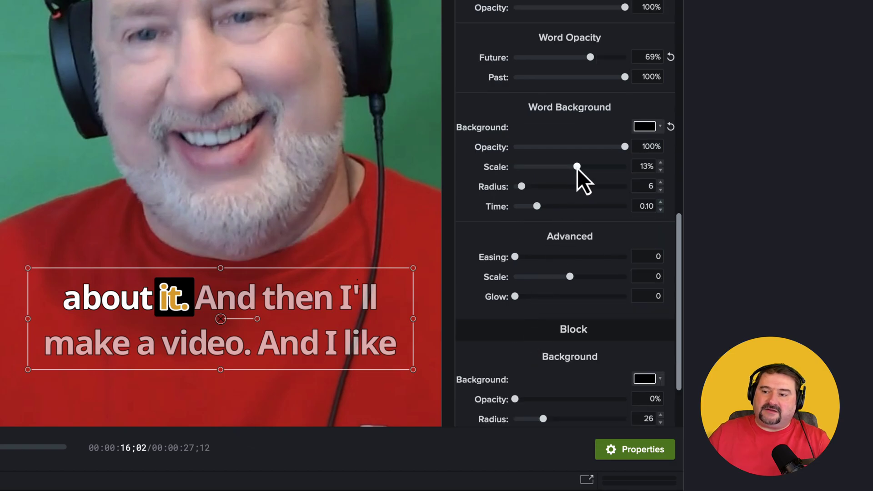
{"action": "mouse_move", "coordinate": [577, 168]}
{"action": "left_mouse_down"}
{"action": "mouse_move", "coordinate": [596, 170]}
{"action": "mouse_move", "coordinate": [580, 169]}
{"action": "left_mouse_up"}
{"action": "left_click_drag", "start_coordinate": [526, 189], "coordinate": [536, 216]}
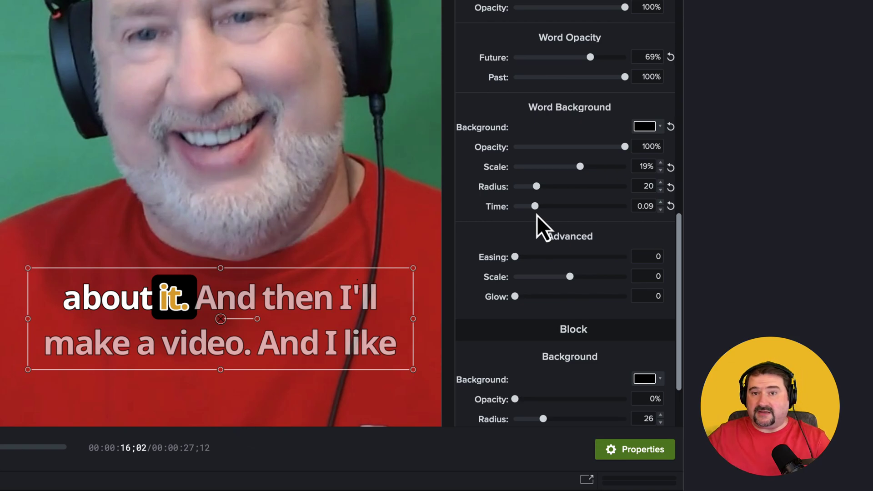
Step: Play back the captions with the word background time at 0.00, and set the time to 0.36
{"action": "left_click_drag", "start_coordinate": [541, 212], "coordinate": [517, 211]}
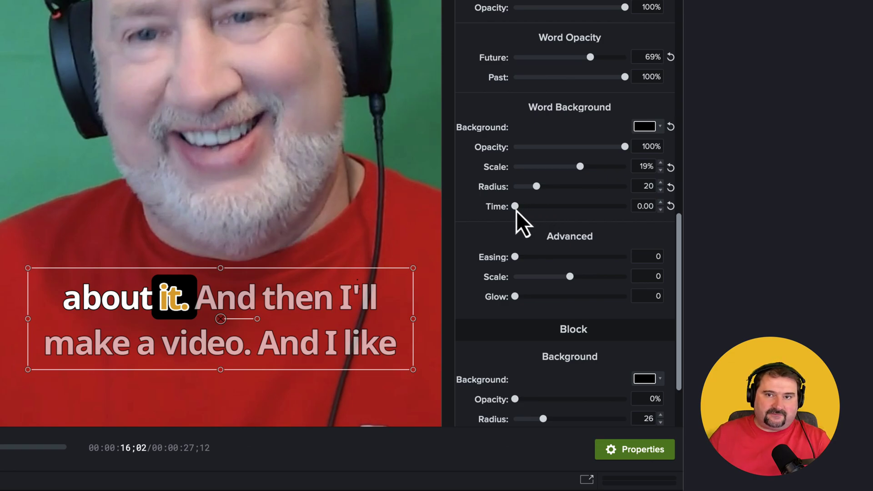
{"action": "key", "text": "space"}
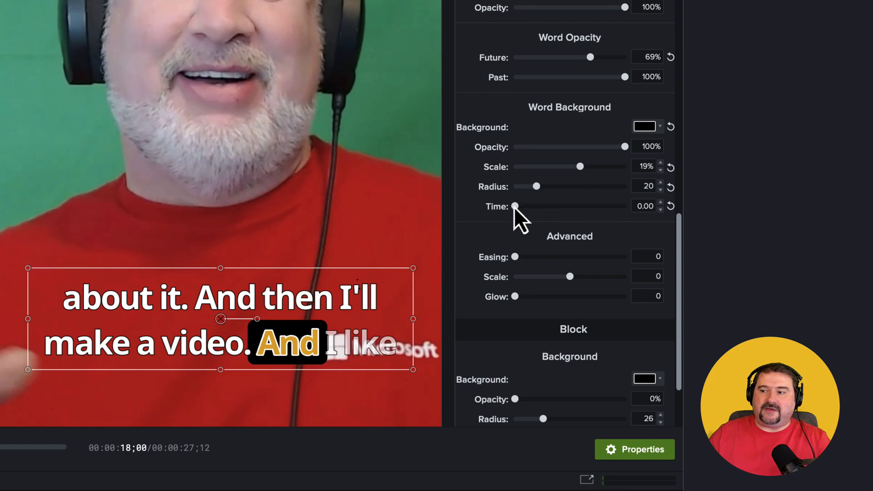
{"action": "left_click_drag", "start_coordinate": [514, 208], "coordinate": [592, 211]}
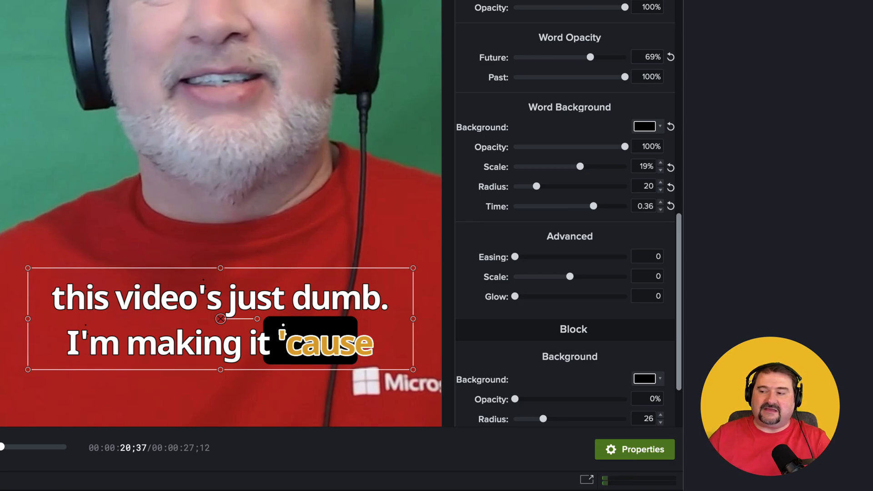
Step: Set the highlighted word's advanced easing to 0.0 and scale to 15.6, and play back the caption animation
{"action": "left_click", "coordinate": [515, 257]}
{"action": "left_click_drag", "start_coordinate": [569, 278], "coordinate": [588, 286]}
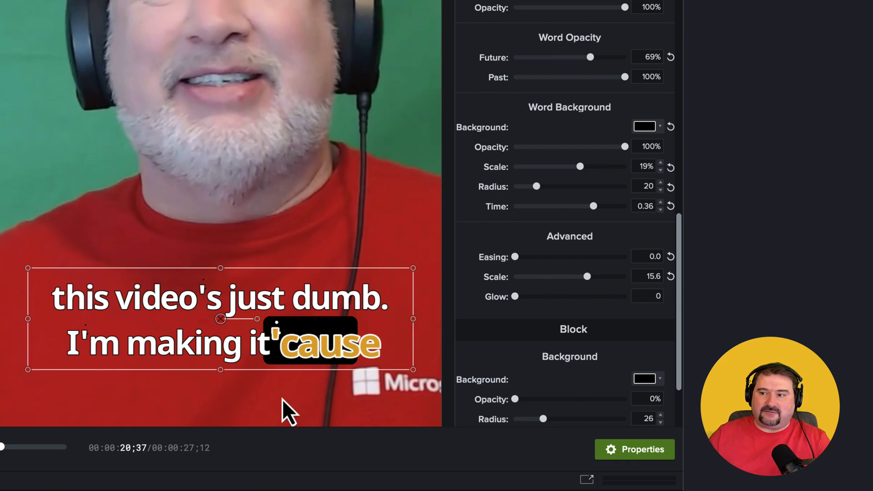
{"action": "key", "text": "space"}
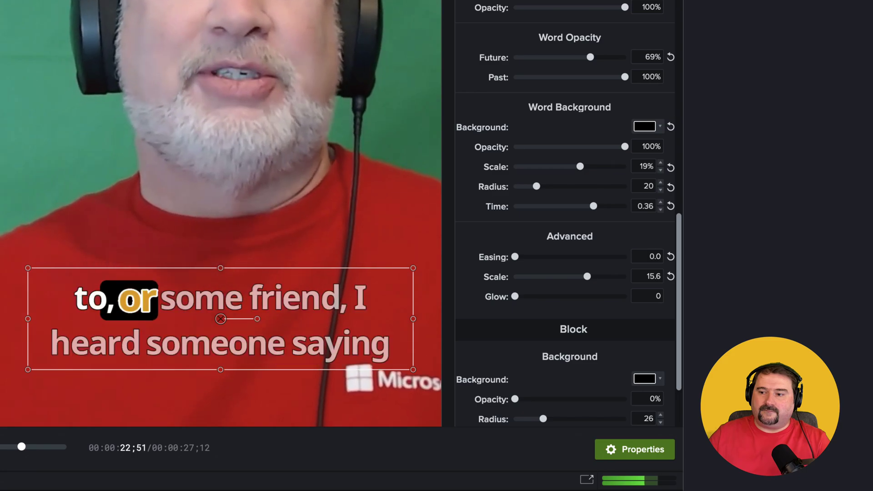
{"action": "key", "text": "space"}
{"action": "scroll", "coordinate": [599, 327], "scroll_direction": "down", "scroll_amount": 2}
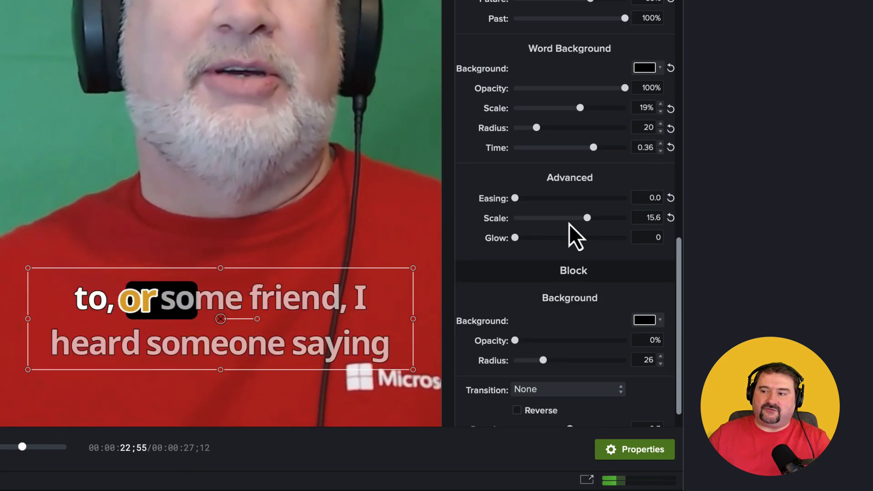
Step: Set the highlighted word's advanced easing to 0.1 and scale to 39.5, and play back the caption animation
{"action": "mouse_move", "coordinate": [515, 199]}
{"action": "left_mouse_down"}
{"action": "mouse_move", "coordinate": [538, 198]}
{"action": "mouse_move", "coordinate": [517, 200]}
{"action": "left_mouse_up"}
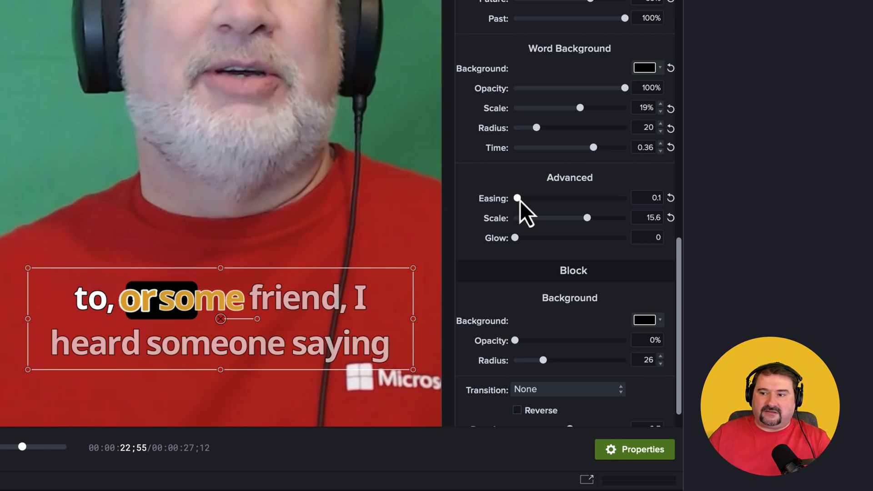
{"action": "mouse_move", "coordinate": [520, 200]}
{"action": "left_mouse_down"}
{"action": "mouse_move", "coordinate": [530, 204]}
{"action": "mouse_move", "coordinate": [506, 203]}
{"action": "mouse_move", "coordinate": [517, 204]}
{"action": "left_mouse_up"}
{"action": "left_click_drag", "start_coordinate": [584, 222], "coordinate": [615, 223]}
{"action": "key", "text": "space"}
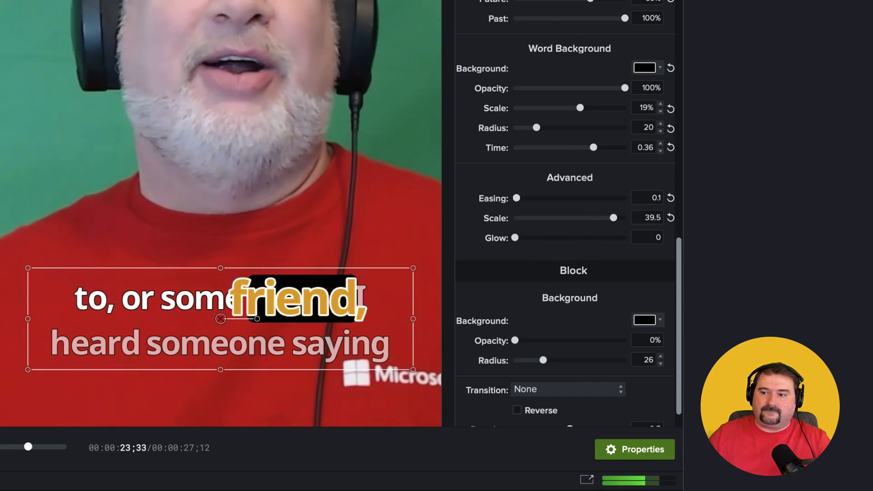
{"action": "key", "text": "space"}
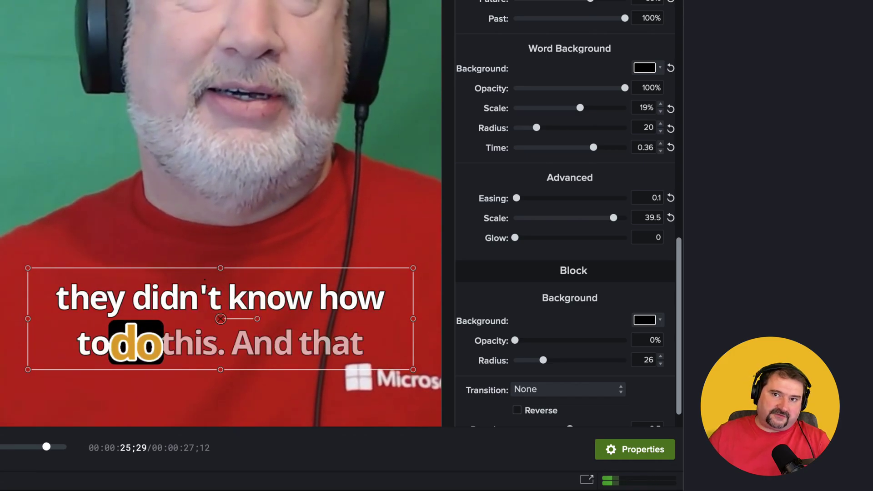
Step: Set the caption block background to white #FFFFFF with an opacity of 39%
{"action": "scroll", "coordinate": [545, 315], "scroll_direction": "down", "scroll_amount": 1}
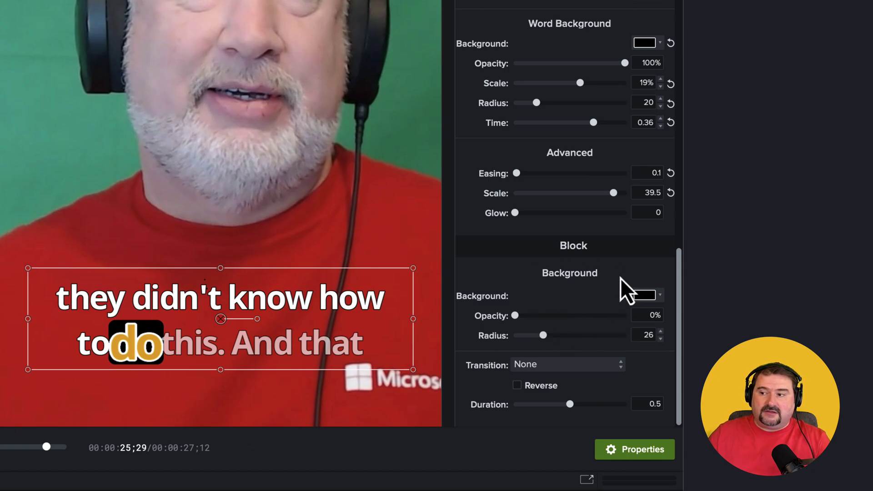
{"action": "left_click", "coordinate": [646, 296]}
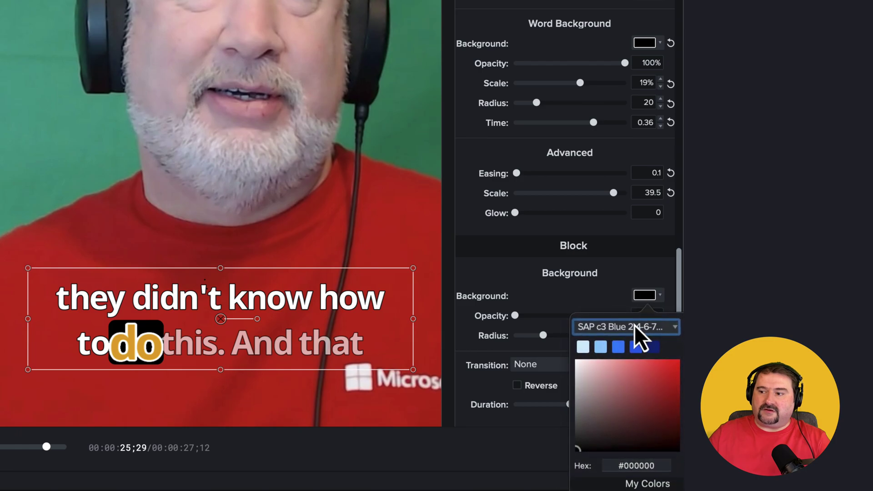
{"action": "left_click_drag", "start_coordinate": [616, 382], "coordinate": [556, 356]}
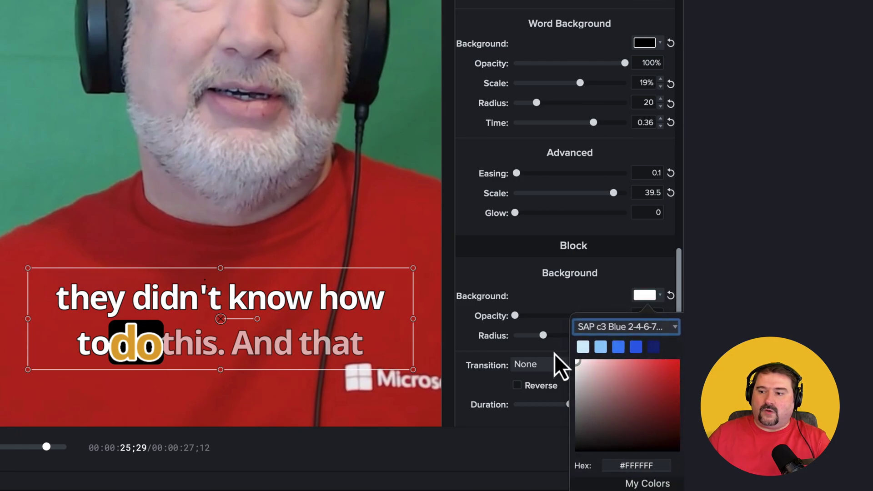
{"action": "left_click", "coordinate": [541, 326]}
{"action": "left_click_drag", "start_coordinate": [520, 320], "coordinate": [569, 319]}
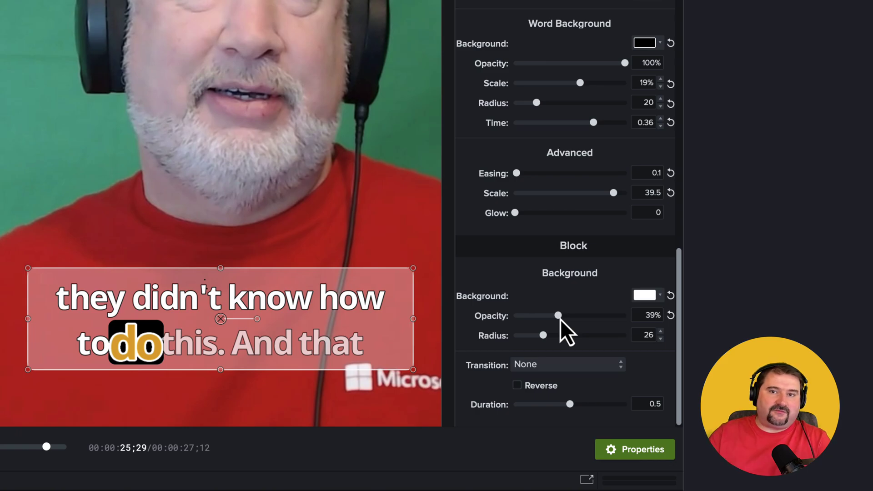
Step: Change the caption block background color to black and its opacity to 35%
{"action": "left_click", "coordinate": [644, 296]}
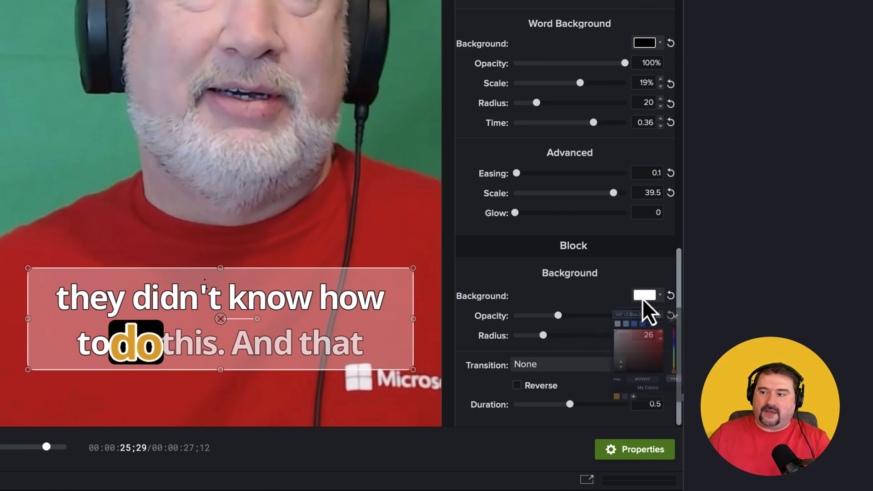
{"action": "left_click", "coordinate": [676, 449]}
{"action": "left_click", "coordinate": [518, 430]}
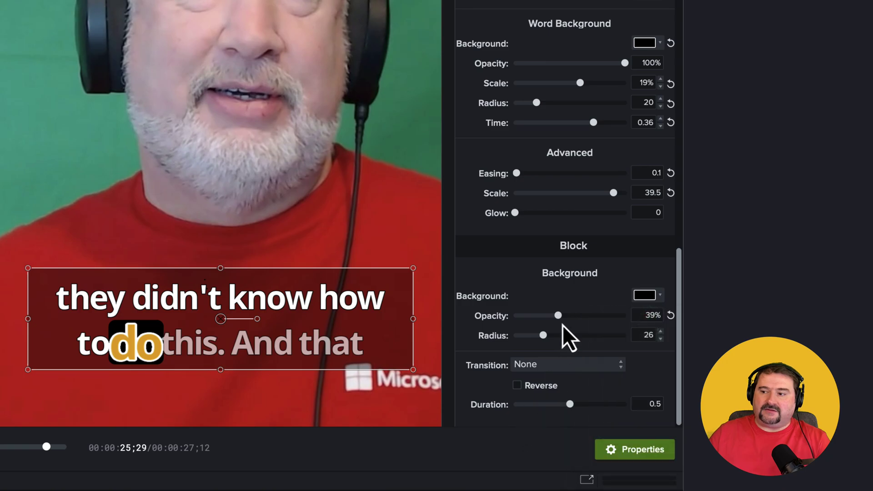
{"action": "left_click_drag", "start_coordinate": [555, 316], "coordinate": [554, 316]}
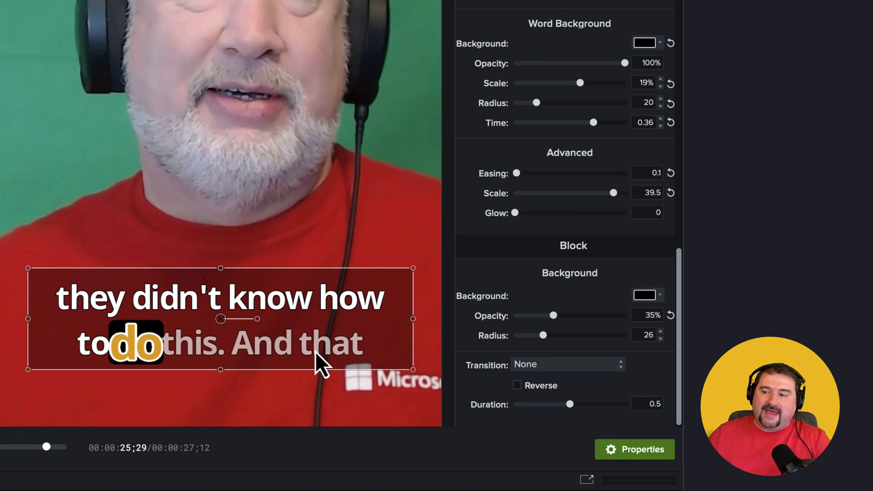
Step: Apply the Blinds transition to the caption block with a duration of 0.2
{"action": "left_click", "coordinate": [549, 365]}
{"action": "mouse_move", "coordinate": [542, 415]}
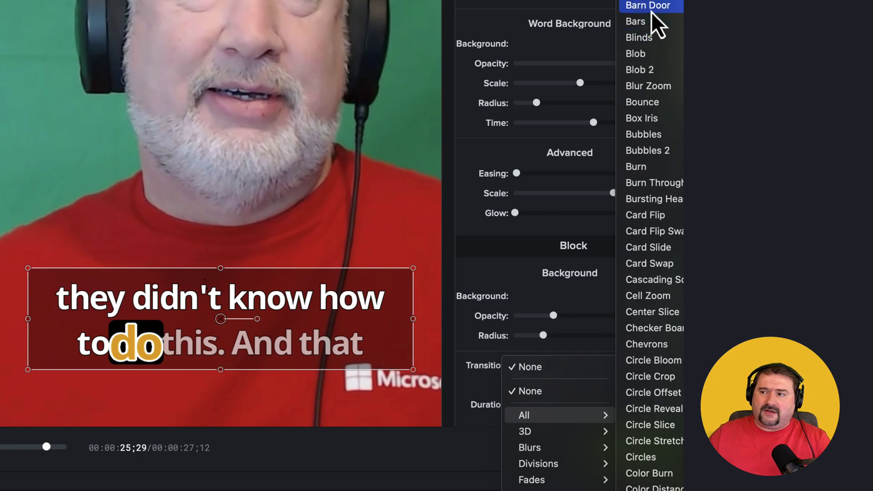
{"action": "left_click", "coordinate": [644, 40]}
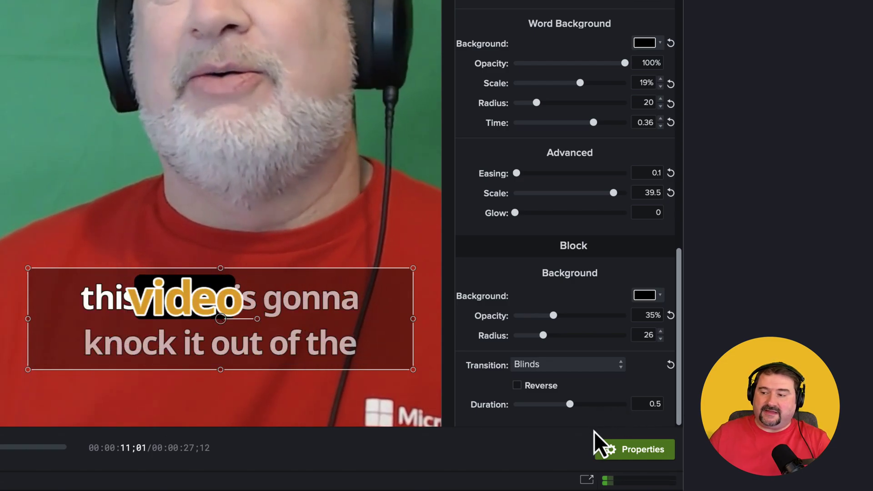
{"action": "left_click_drag", "start_coordinate": [569, 407], "coordinate": [532, 407]}
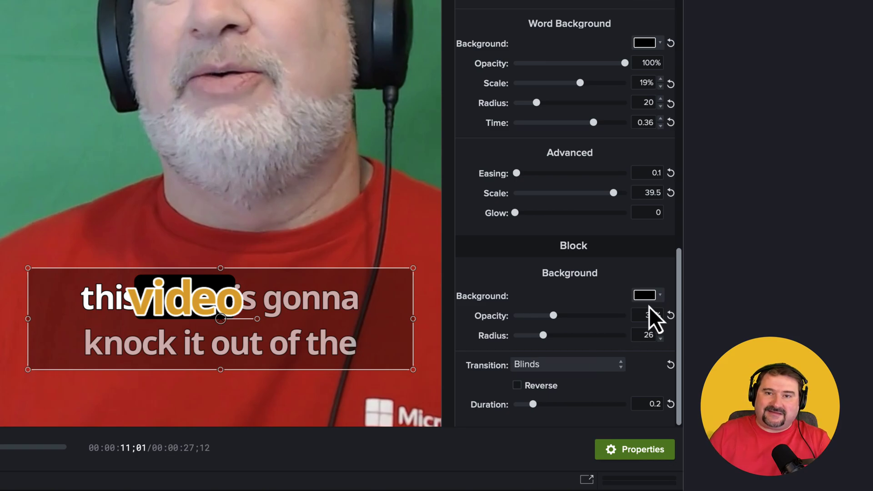
Step: Save the customized caption style as a dynamic caption preset named "Social Media Clips 2" and find it among the caption styles
{"action": "scroll", "coordinate": [658, 329], "scroll_direction": "up", "scroll_amount": 10}
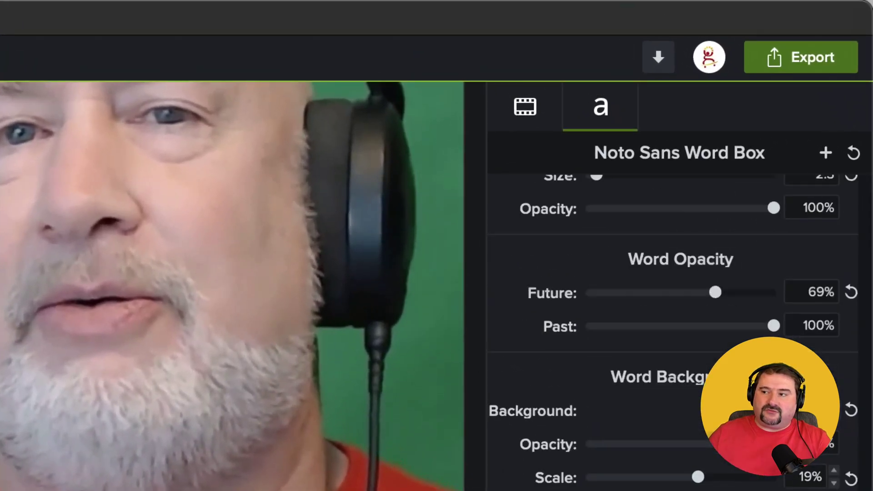
{"action": "scroll", "coordinate": [838, 302], "scroll_direction": "up", "scroll_amount": 5}
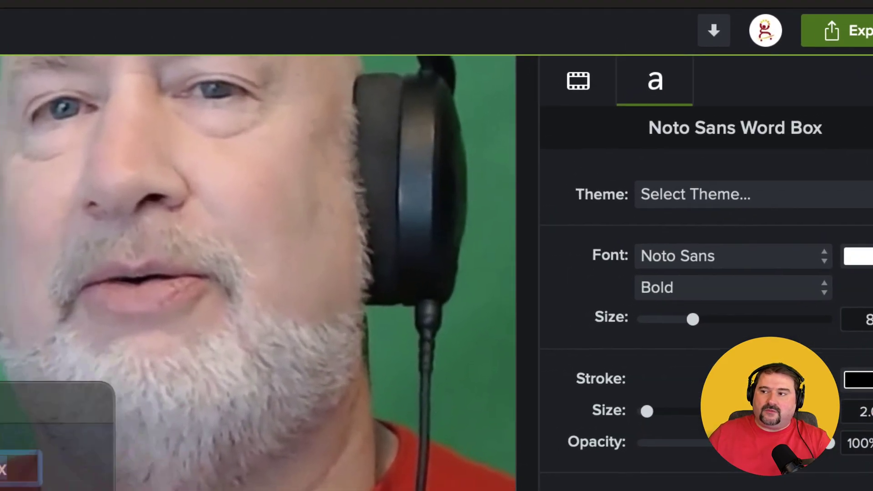
{"action": "left_click", "coordinate": [826, 155]}
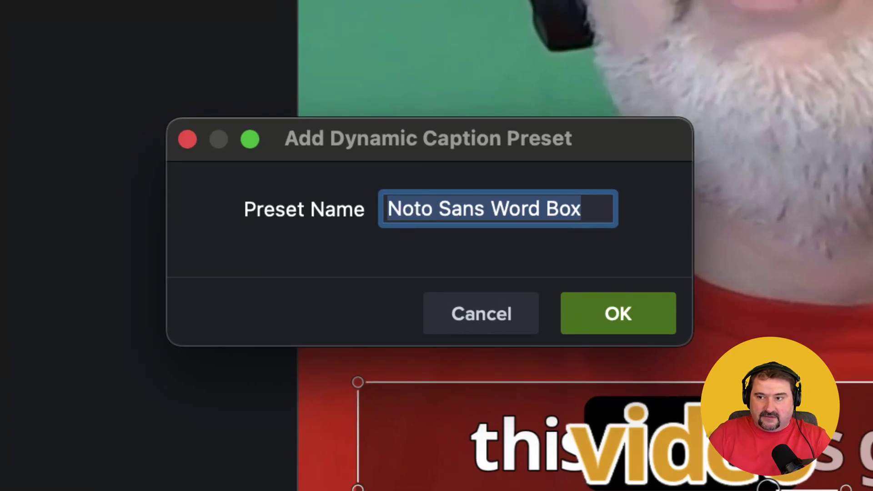
{"action": "type", "text": "Social Media Clips "}
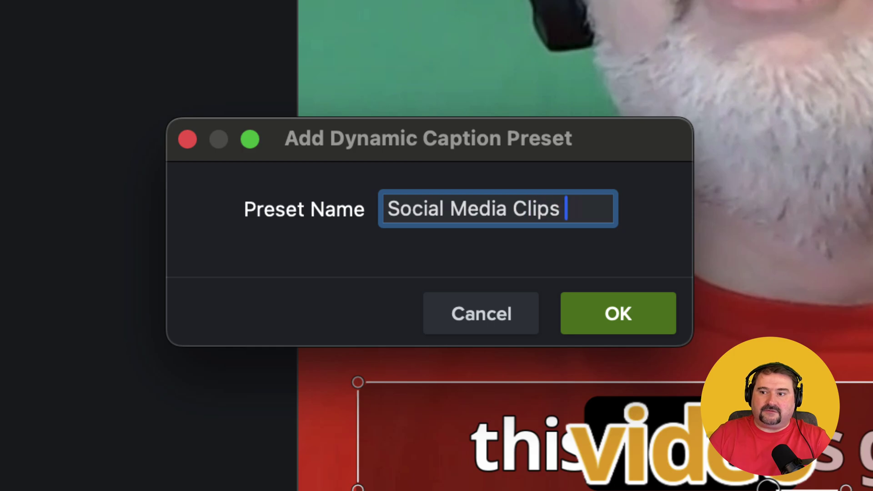
{"action": "type", "text": "2"}
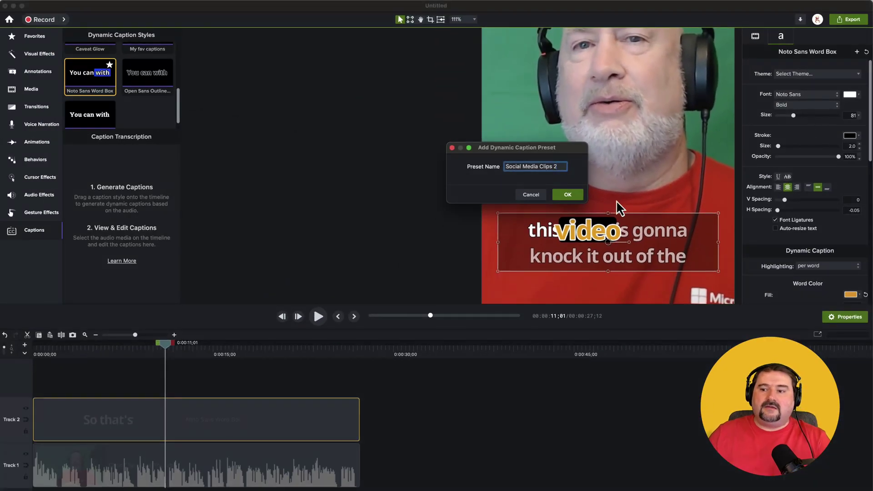
{"action": "left_click", "coordinate": [568, 194]}
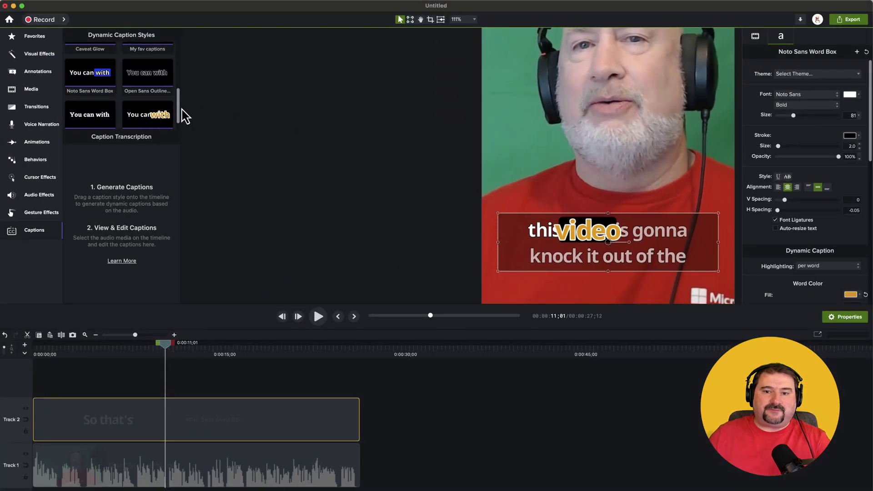
{"action": "scroll", "coordinate": [179, 114], "scroll_direction": "down", "scroll_amount": 1}
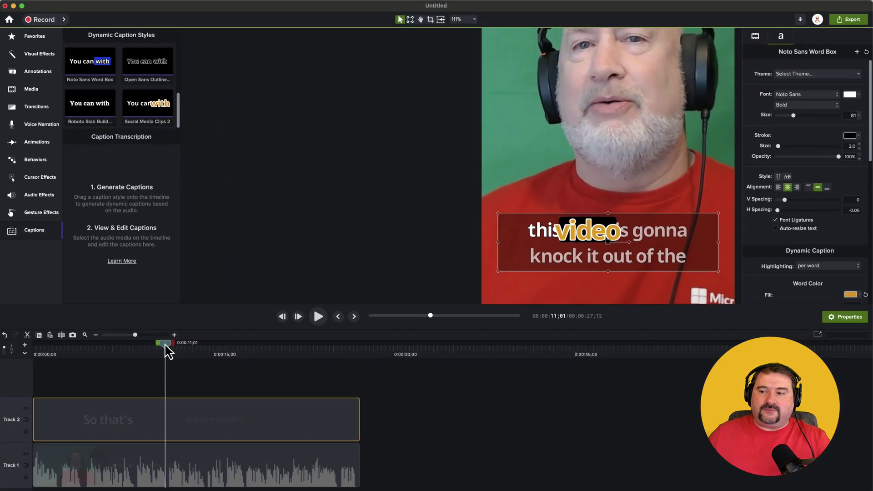
Step: In the Track 1 clip's caption transcription, replace the word "gonna" with "going to" and play back that passage
{"action": "left_click_drag", "start_coordinate": [165, 345], "coordinate": [166, 348]}
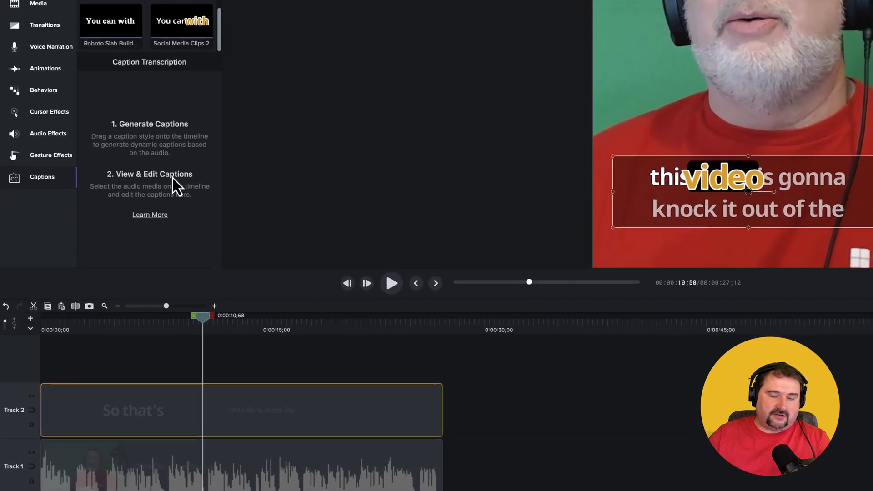
{"action": "left_click", "coordinate": [154, 481]}
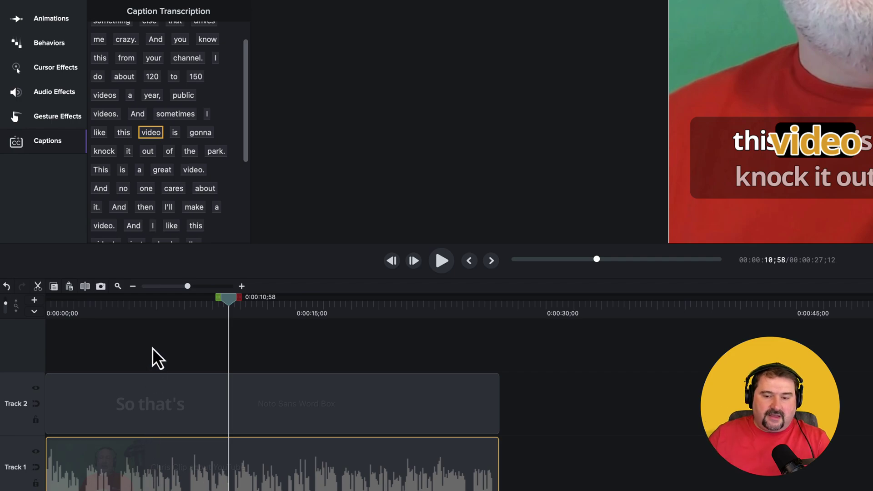
{"action": "mouse_move", "coordinate": [233, 302]}
{"action": "left_mouse_down"}
{"action": "mouse_move", "coordinate": [212, 301]}
{"action": "mouse_move", "coordinate": [249, 302]}
{"action": "mouse_move", "coordinate": [220, 302]}
{"action": "left_mouse_up"}
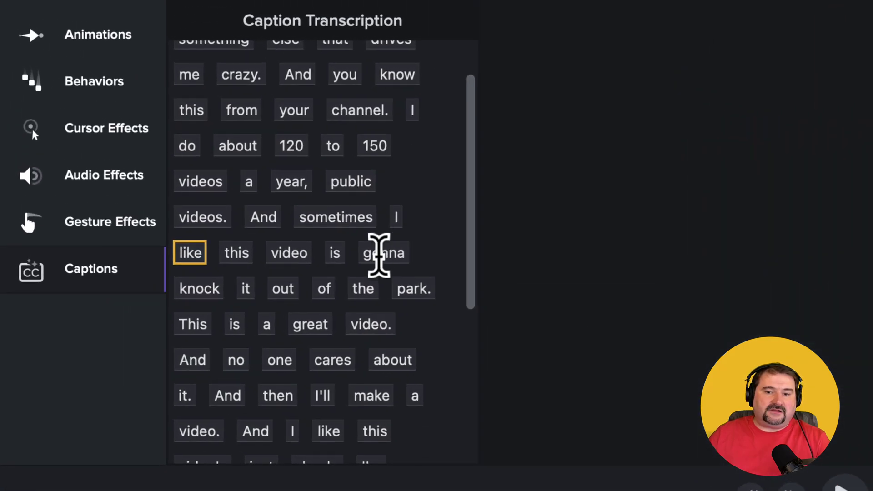
{"action": "left_click", "coordinate": [370, 250]}
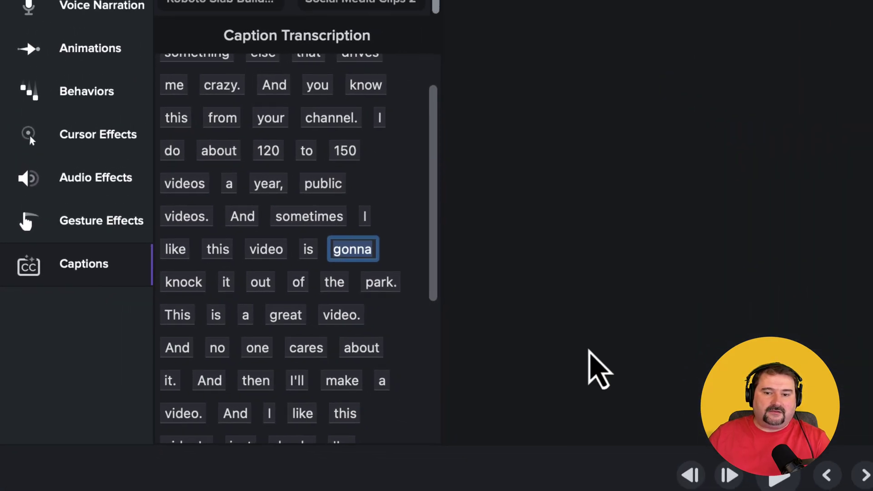
{"action": "type", "text": "going to"}
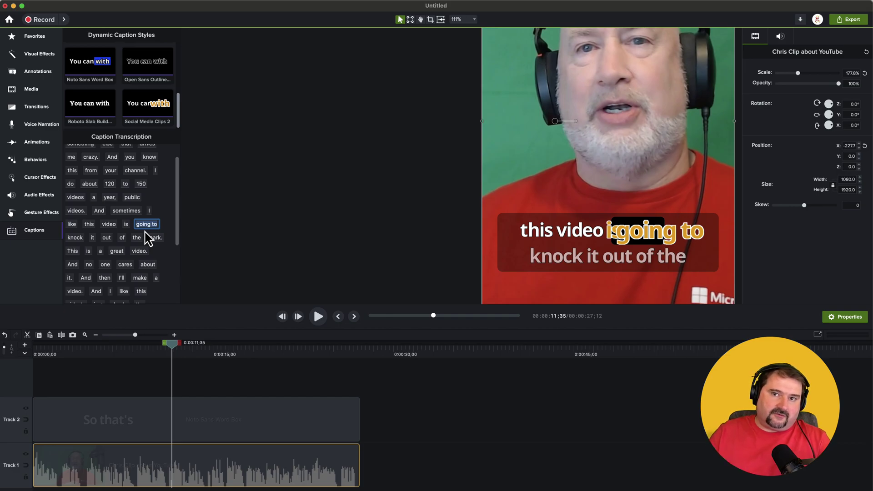
{"action": "left_click", "coordinate": [319, 317]}
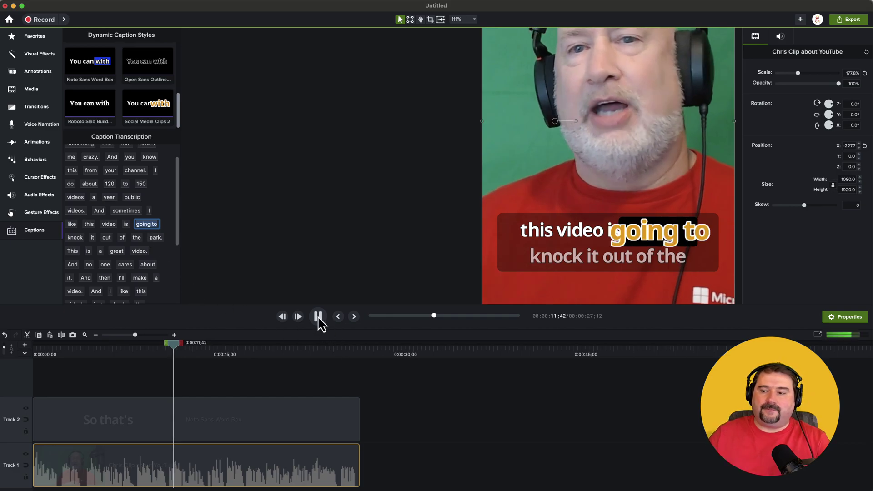
{"action": "left_click", "coordinate": [319, 317]}
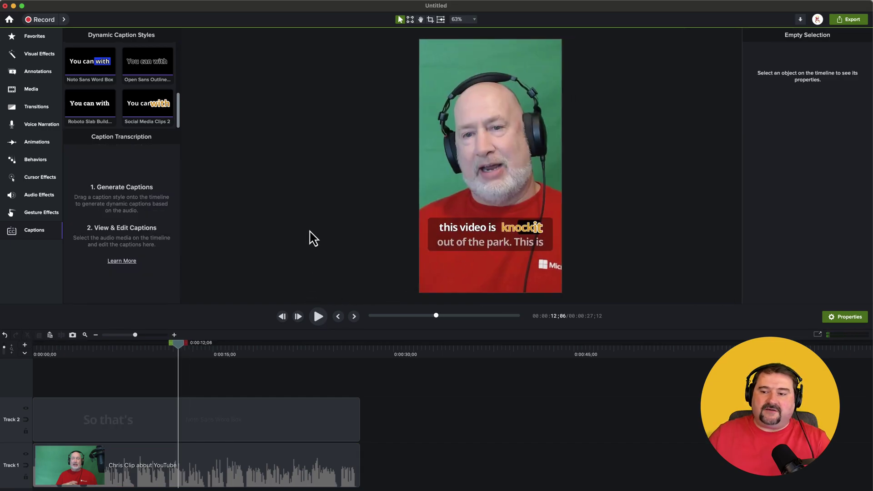
Step: View the available export destinations, then close the list without exporting
{"action": "left_click", "coordinate": [853, 20]}
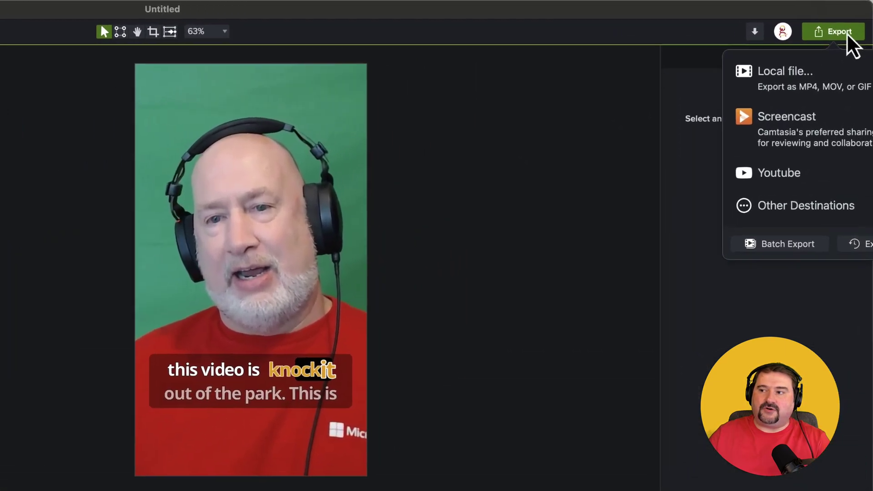
{"action": "left_click", "coordinate": [701, 195]}
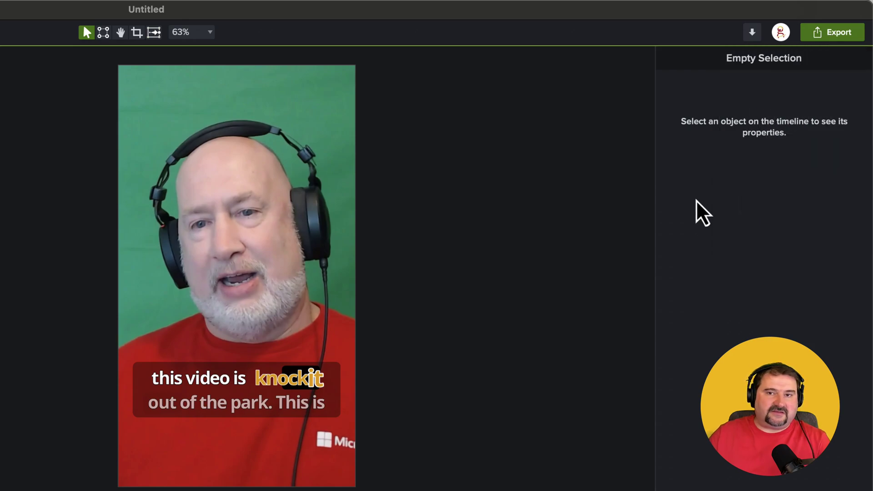